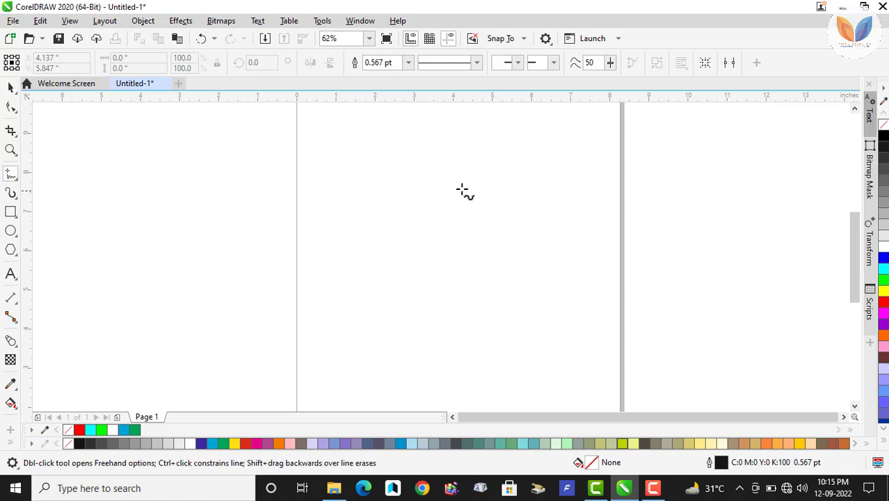
- Draw a vertical line about 2.57 inches long, convert it to a curve and bow its middle about 0.45 inches to the left
click(459, 187)
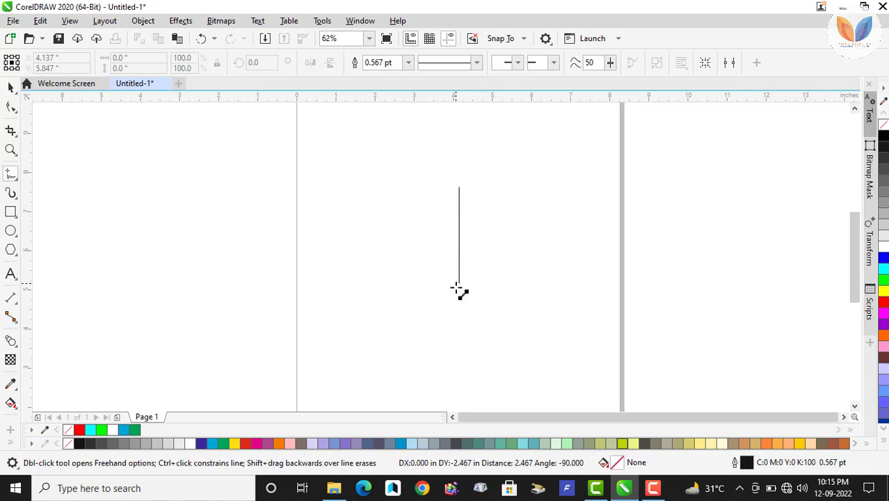
click(458, 290)
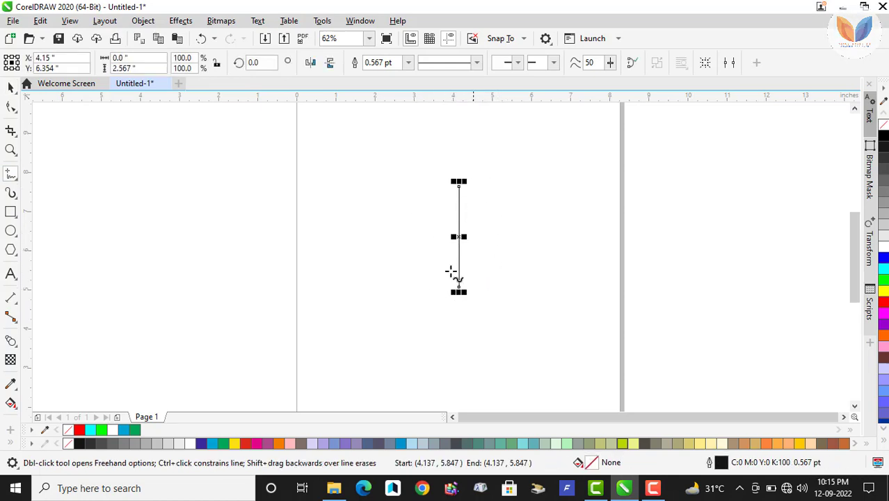
click(12, 108)
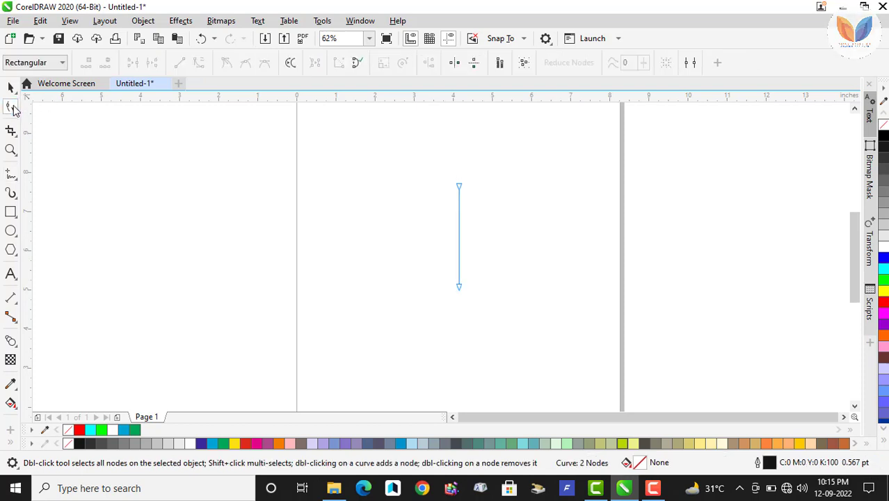
drag(403, 173, 556, 348)
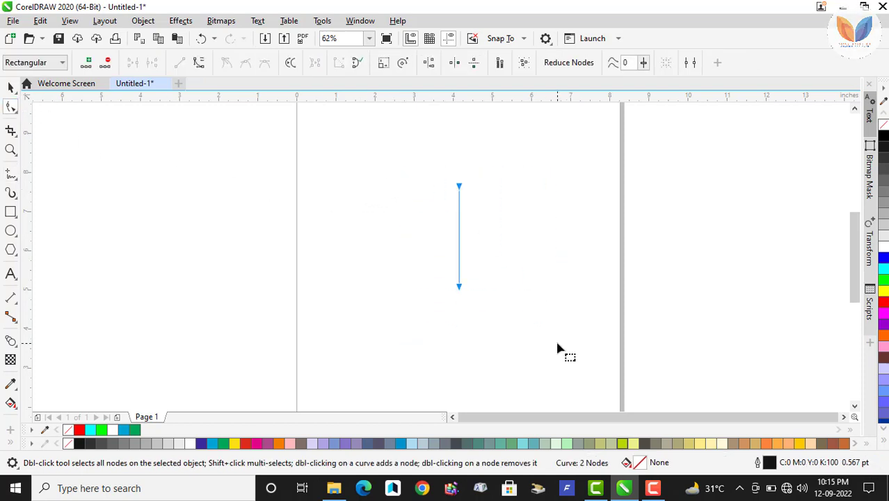
click(200, 63)
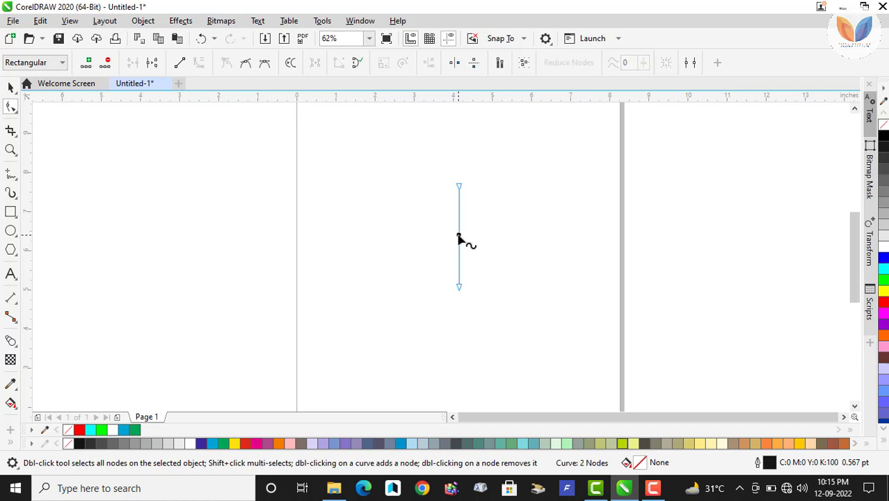
drag(459, 241, 440, 238)
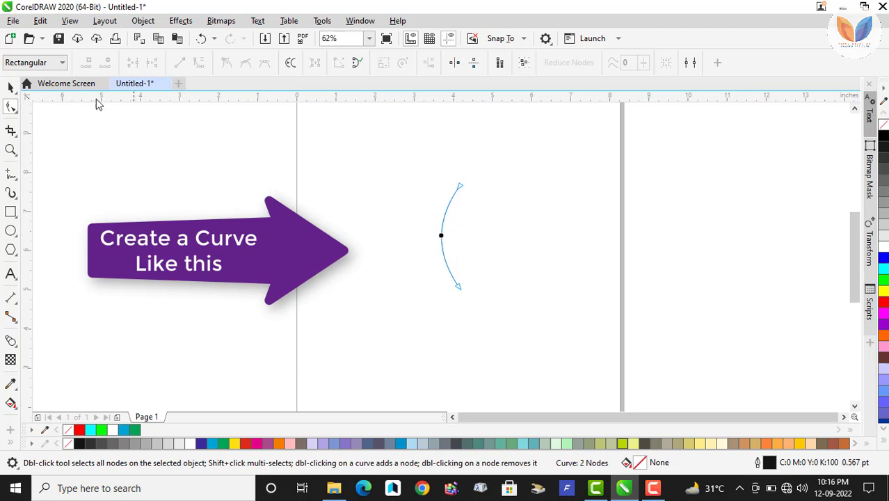
- Make a horizontally mirrored copy of the curve on its right side so both form a pointed leaf outline
key(space)
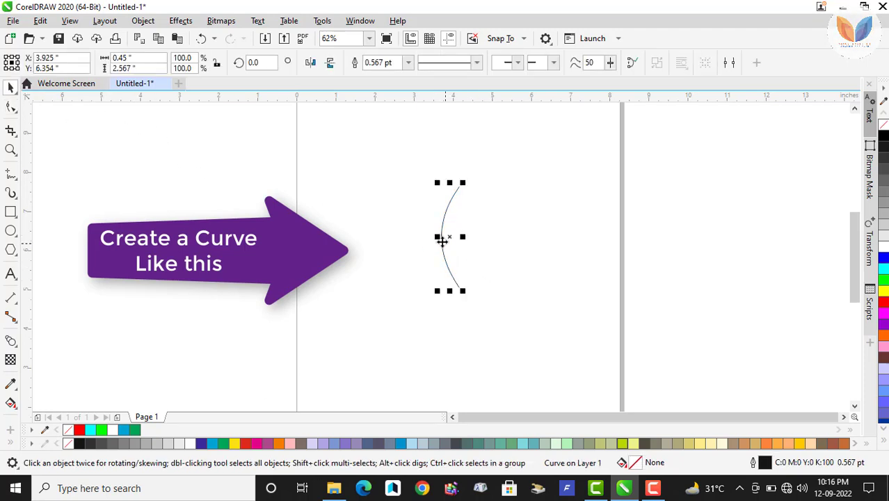
drag(438, 237, 481, 246)
click(512, 245)
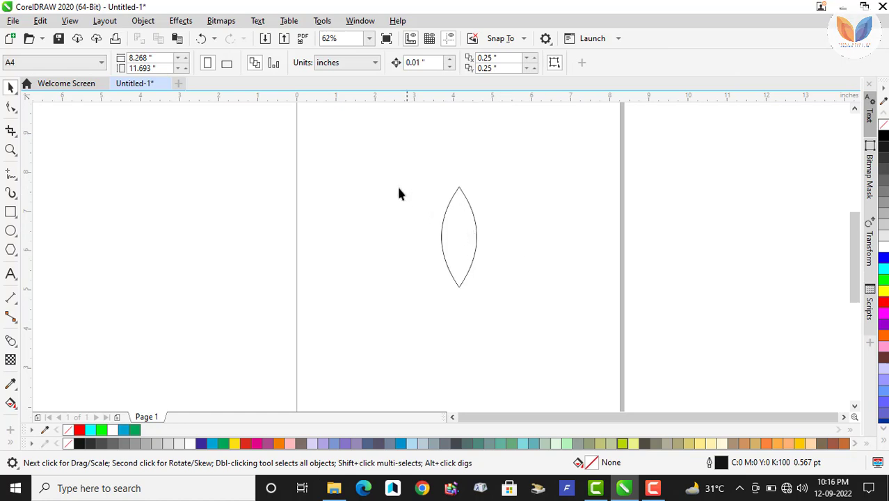
- Combine the two arcs into one curve and join their end nodes at the leaf's upper and lower tips
drag(508, 278, 552, 328)
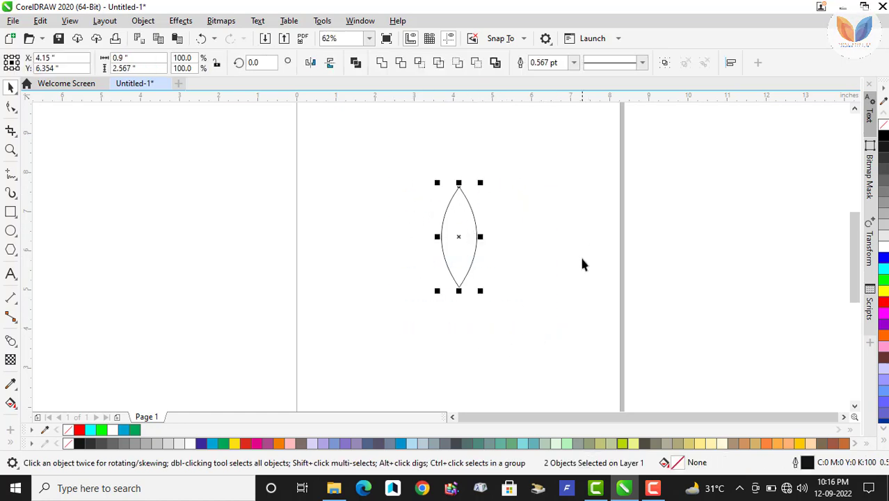
click(356, 64)
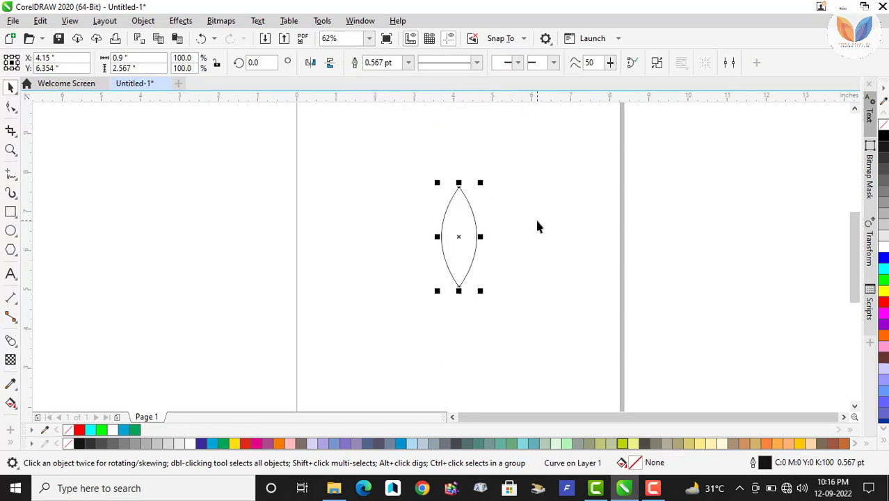
click(10, 108)
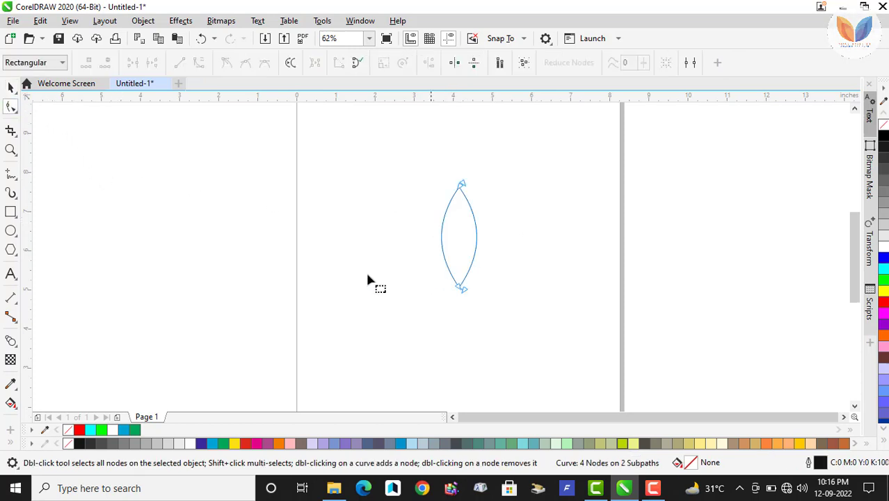
drag(398, 167, 491, 211)
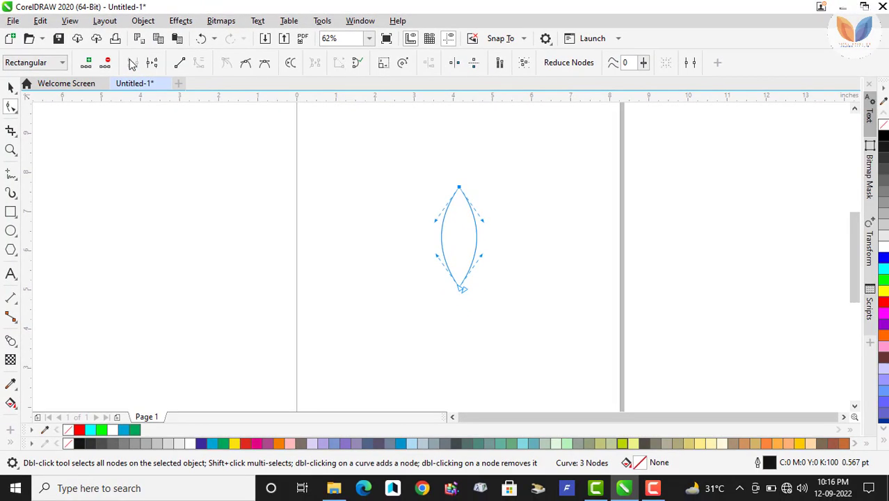
drag(482, 275, 393, 299)
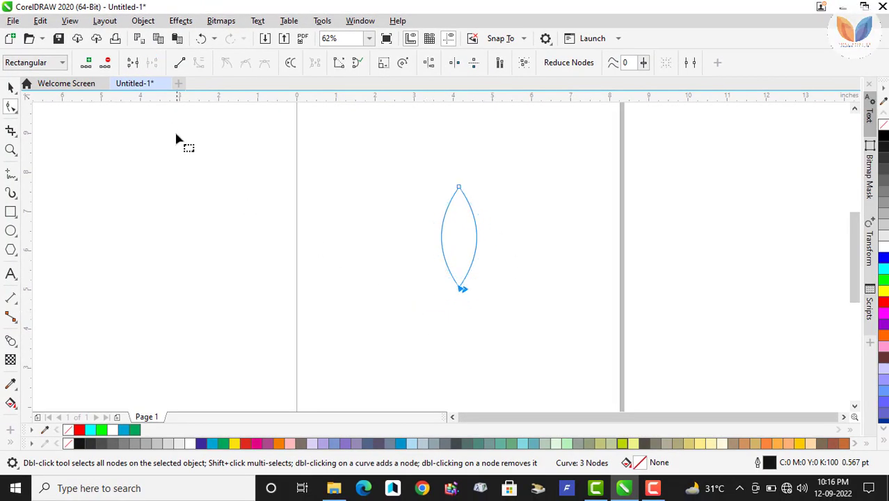
click(138, 64)
click(342, 306)
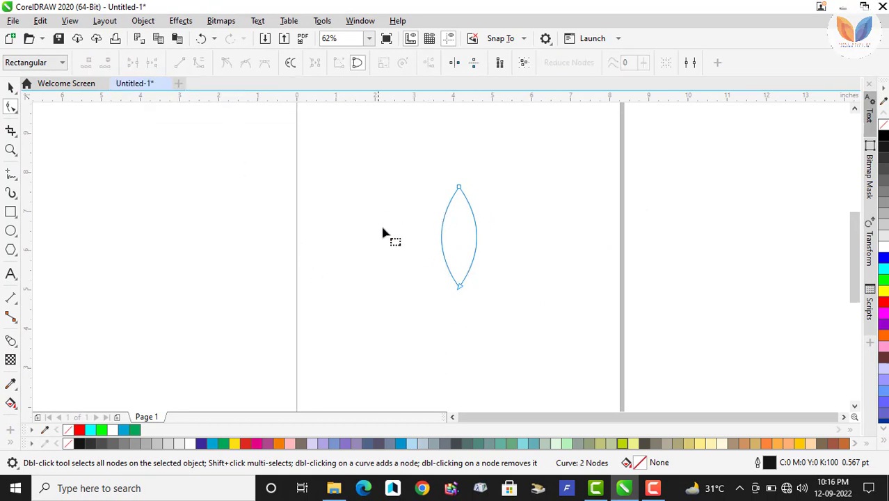
- Rotate the closed leaf shape about 32 degrees counterclockwise
click(9, 88)
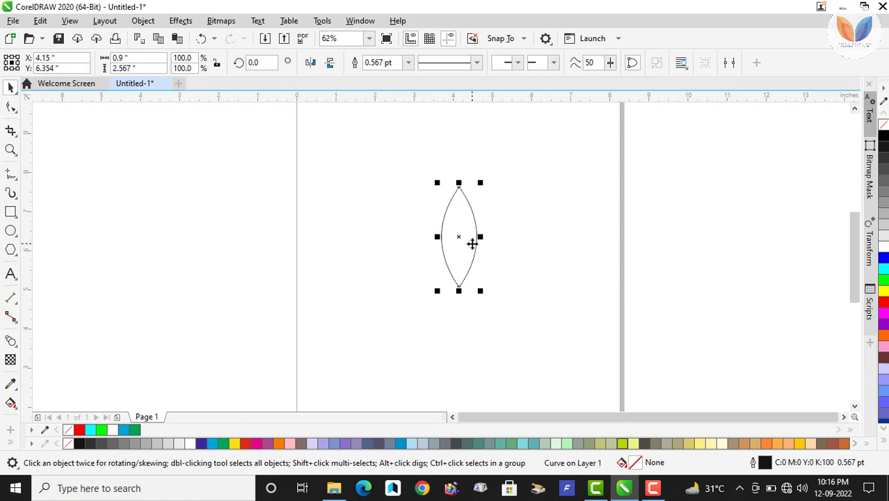
click(457, 242)
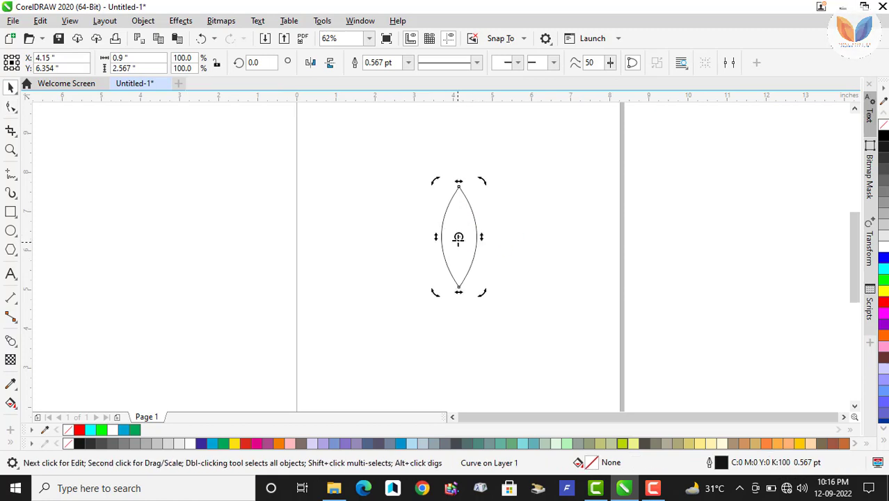
drag(437, 182, 403, 198)
click(527, 204)
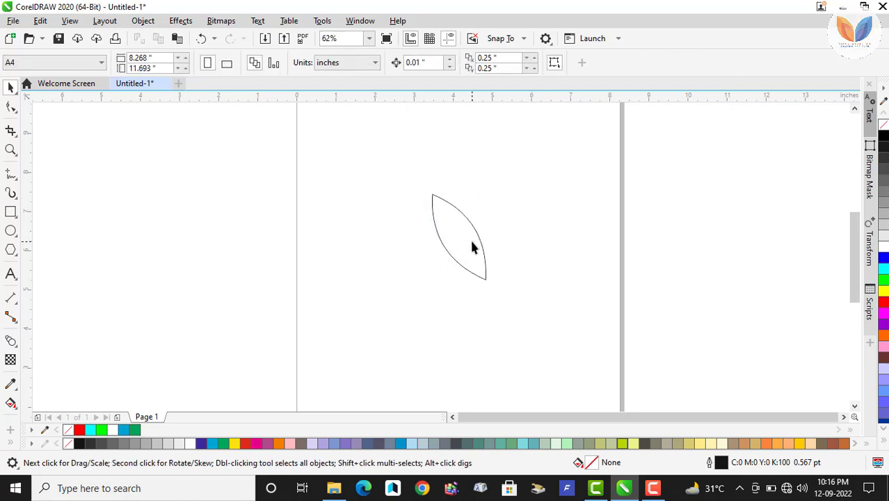
- Make a horizontally mirrored copy of the tilted leaf on its right side, with both leaves meeting at the base
click(448, 243)
drag(430, 236, 528, 241)
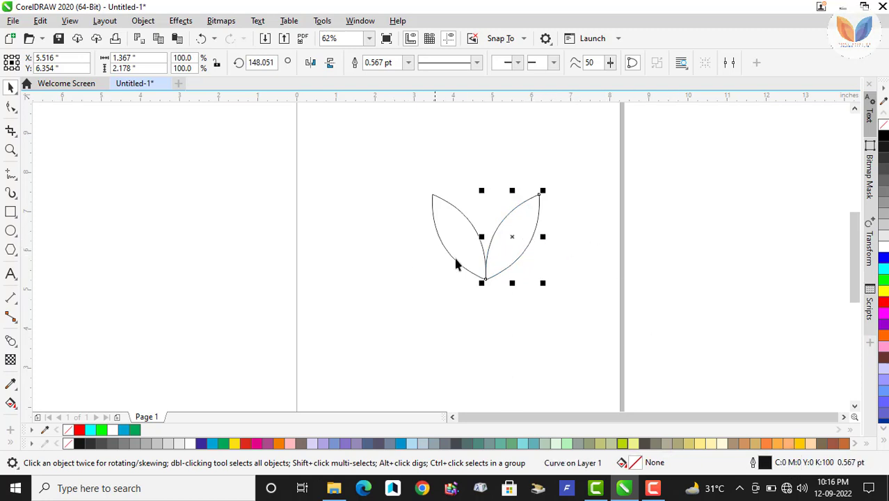
click(699, 263)
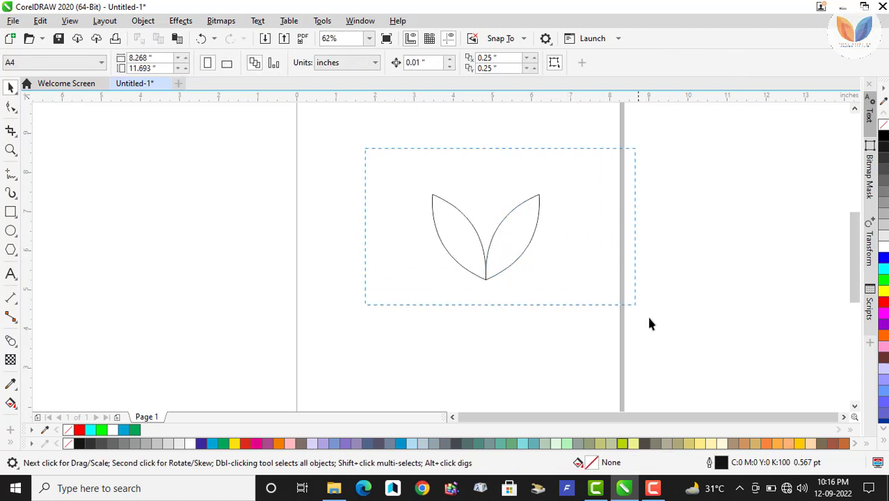
- Fill both leaves with green (C100 M0 Y100 K0) and remove their outlines
drag(649, 318, 649, 318)
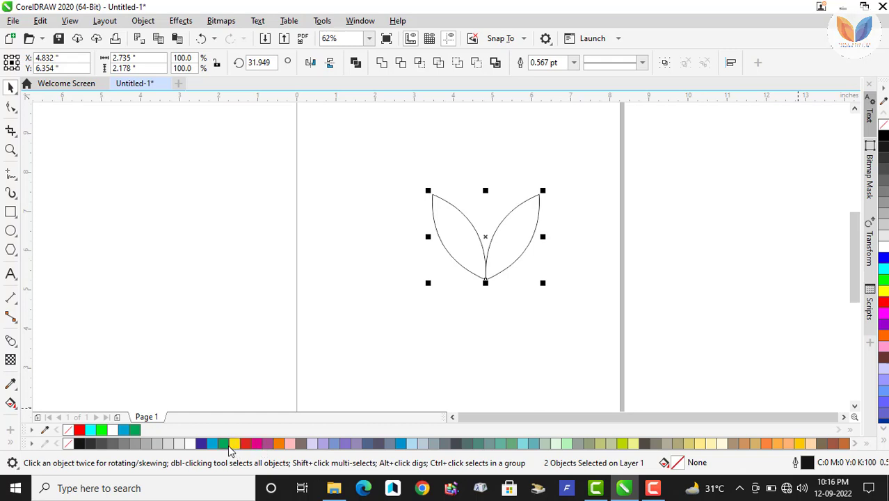
click(222, 445)
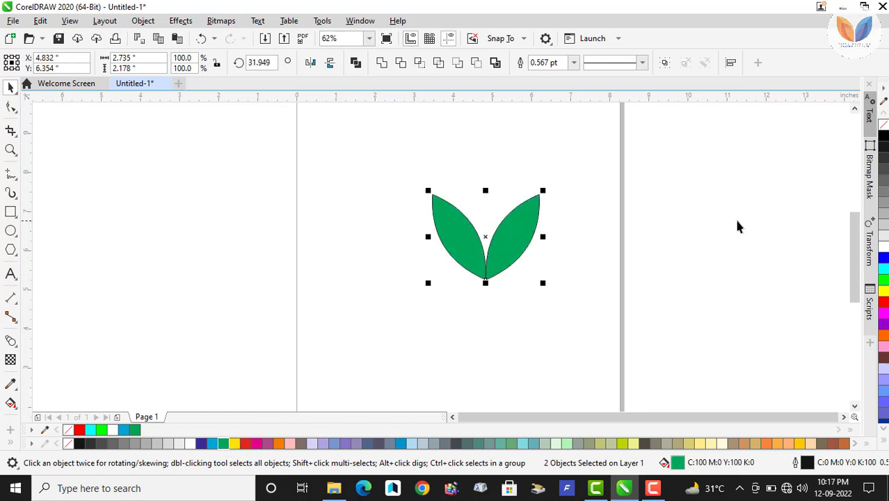
right_click(69, 444)
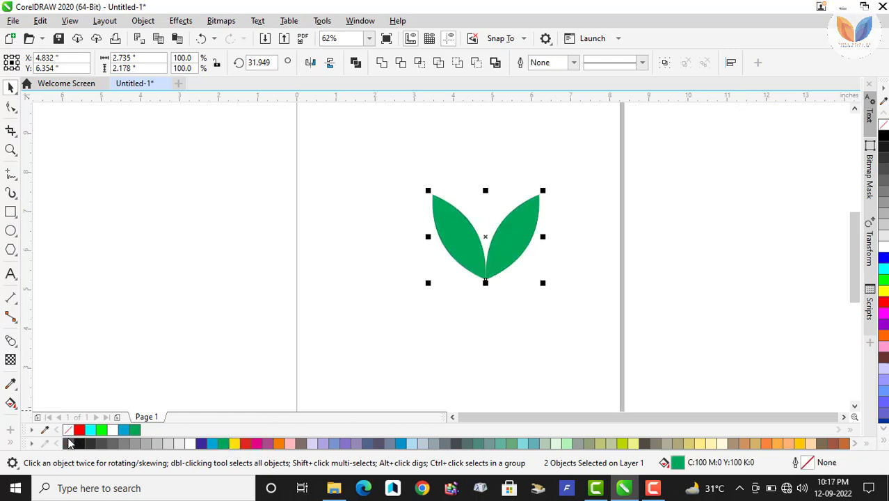
click(459, 351)
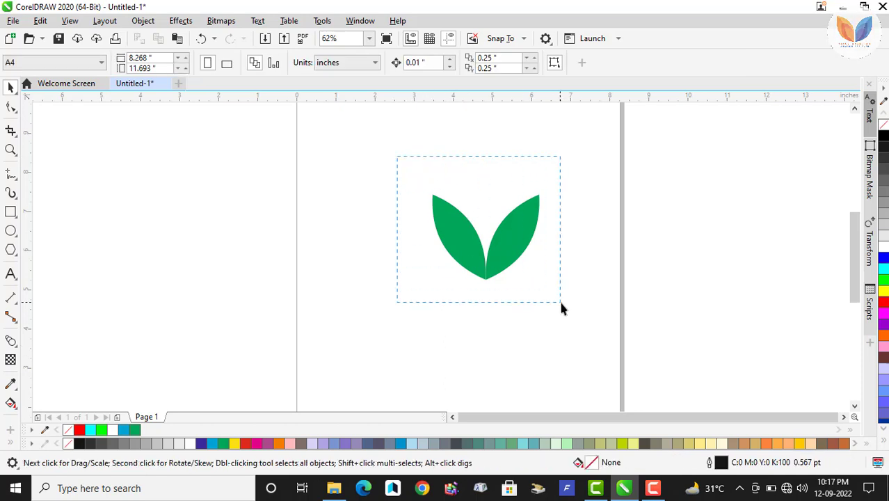
- Scale both leaves down together to about 1.26 by 1.0 inches and group them
drag(561, 303, 594, 313)
click(594, 314)
drag(373, 288, 376, 287)
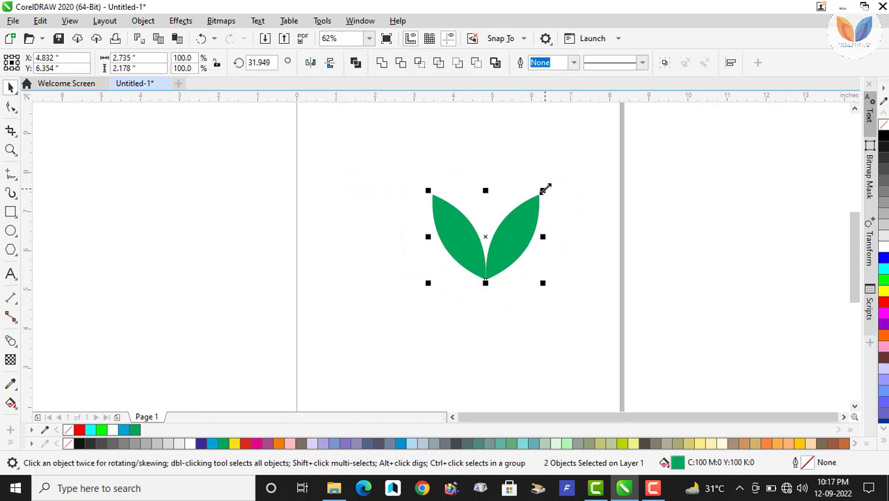
drag(545, 189, 488, 236)
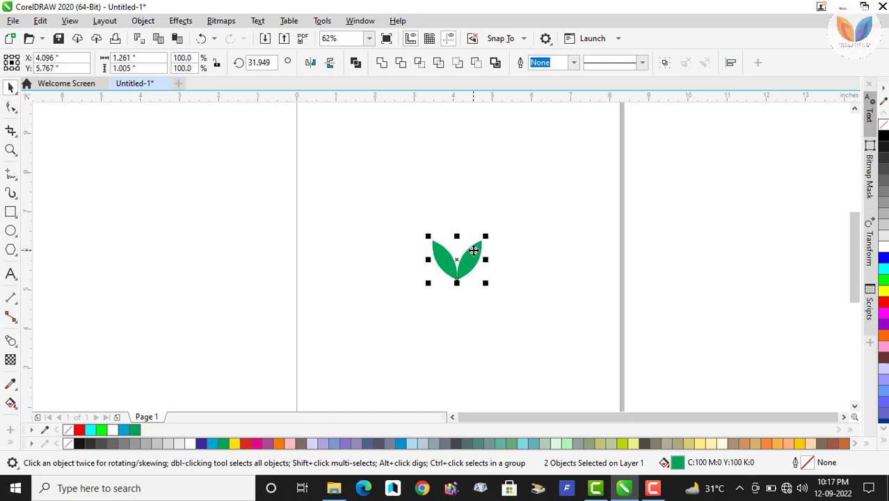
right_click(473, 250)
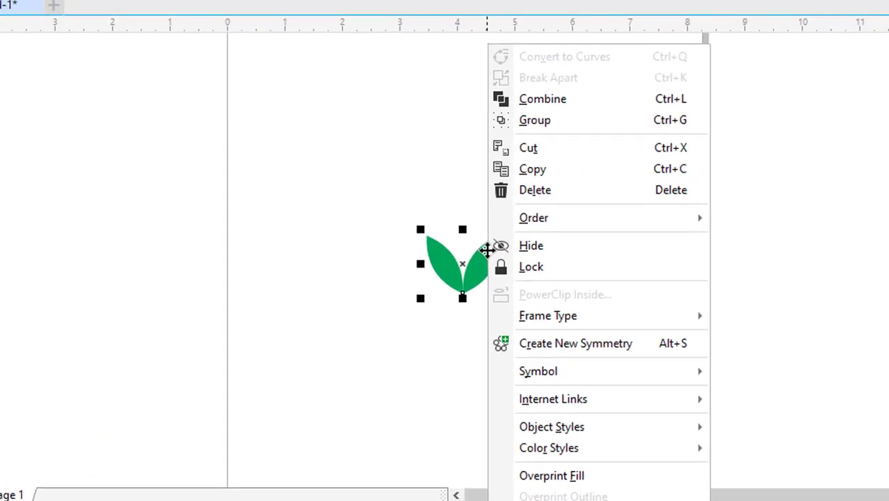
click(554, 123)
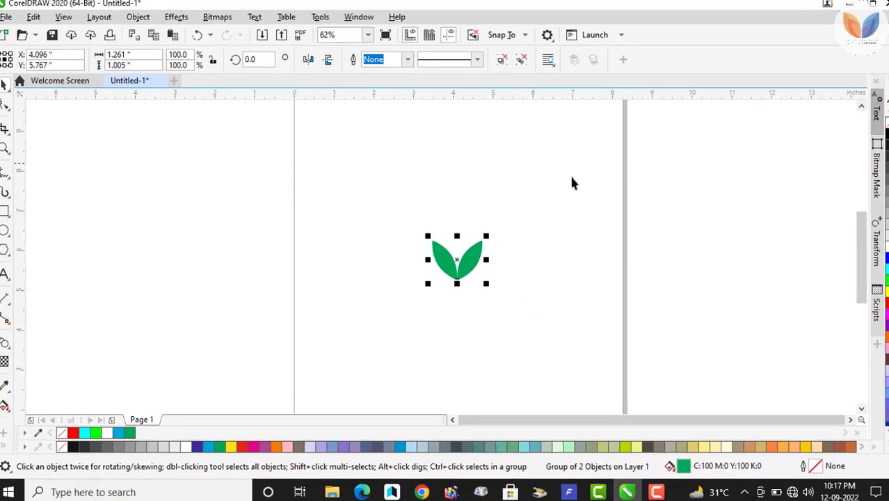
- Move the leaf group to about X 1.04, Y 8.75 inches and shrink it to about 0.99 by 0.79 inches
drag(459, 251, 361, 164)
click(378, 180)
click(340, 155)
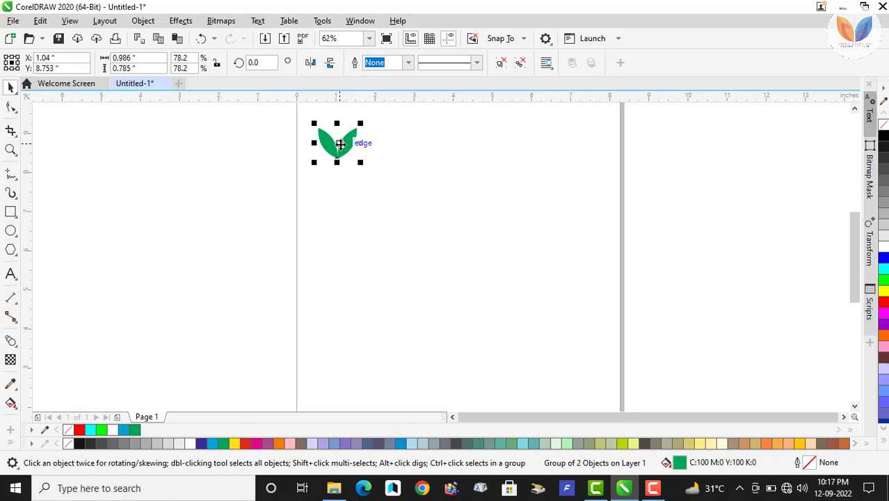
- Copy the leaf group straight down to about the 3-inch height and blend the two groups with 20 steps
drag(340, 144, 346, 382)
click(374, 196)
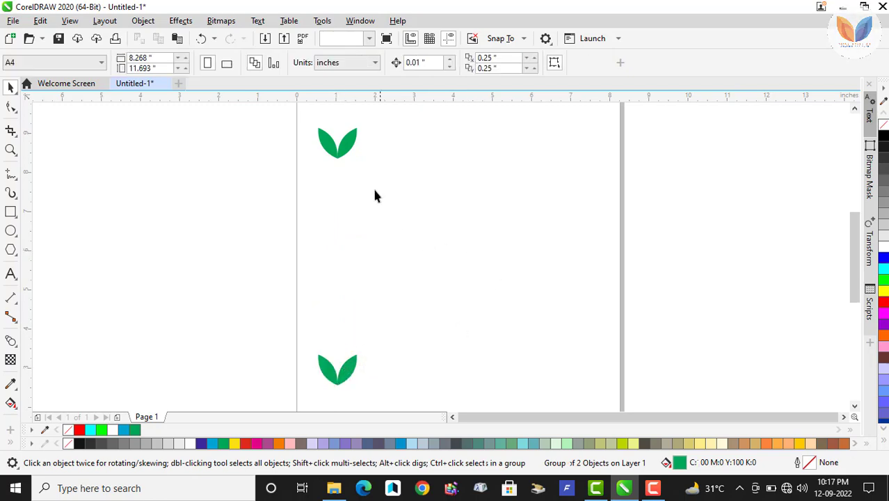
click(345, 148)
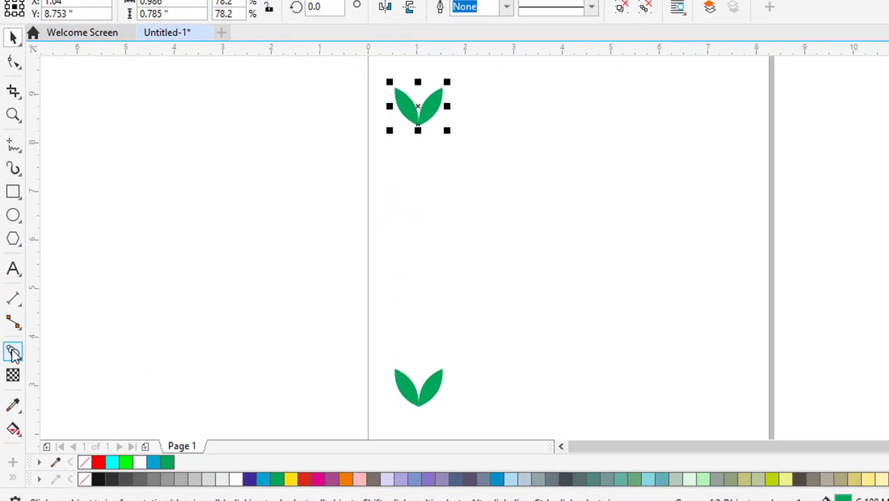
click(20, 381)
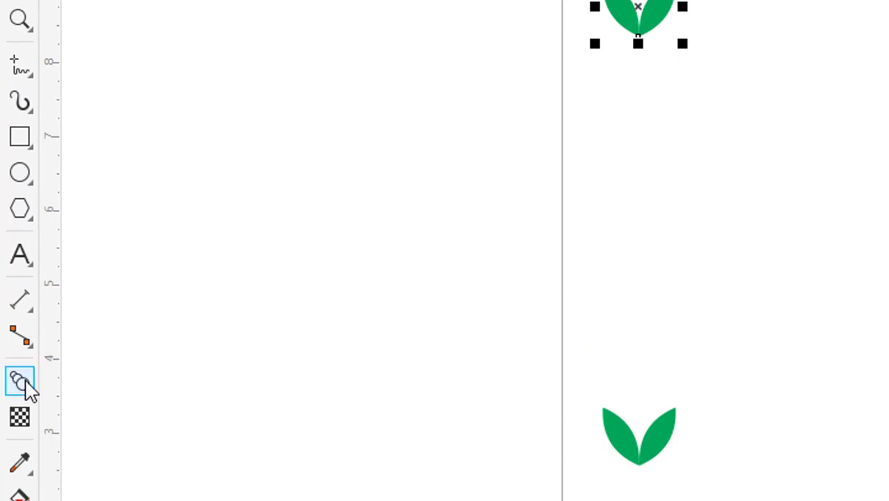
drag(658, 18, 634, 487)
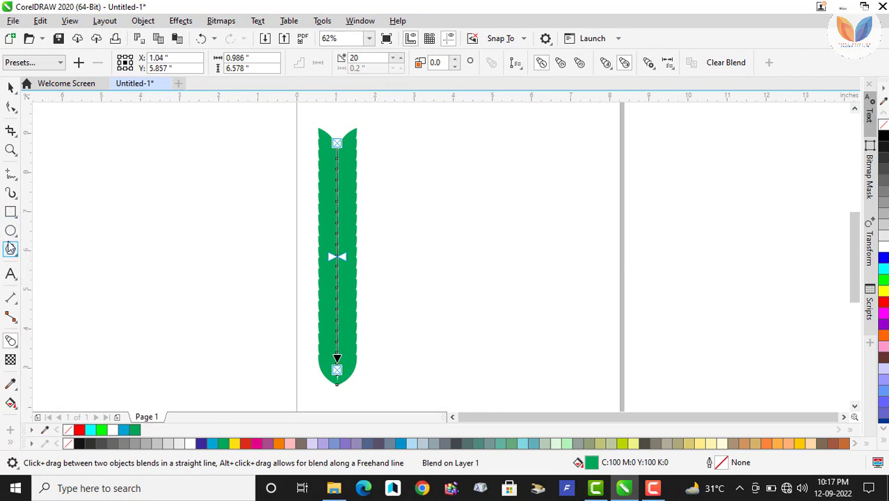
- Draw a circle about 4.33 inches in diameter to the right of the leaf blend, centred at about X 4.98, Y 6.15 inches
click(11, 231)
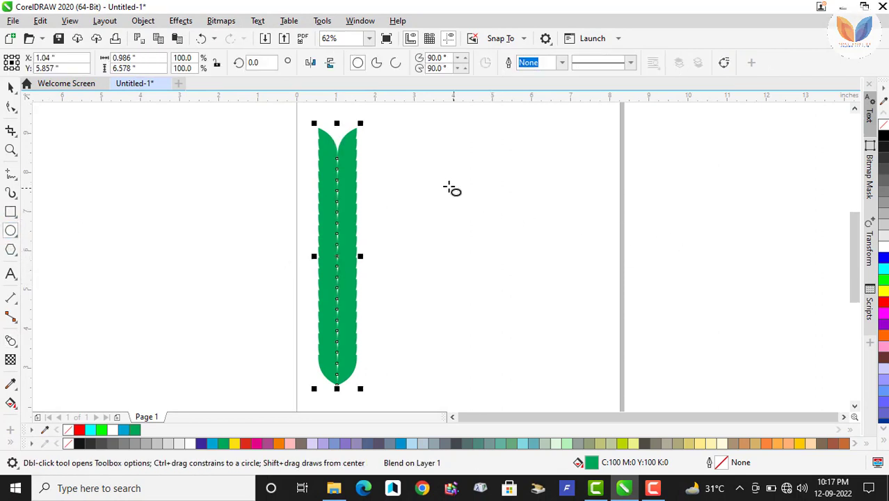
drag(444, 177, 585, 349)
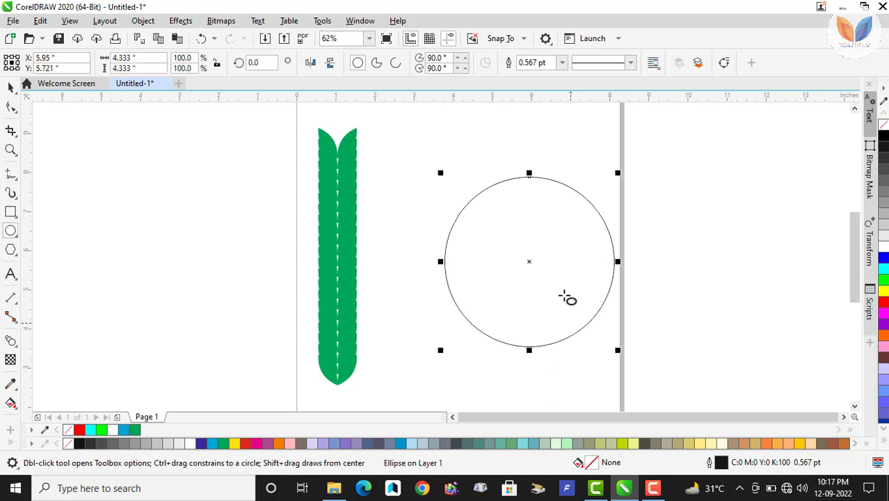
drag(530, 261, 492, 243)
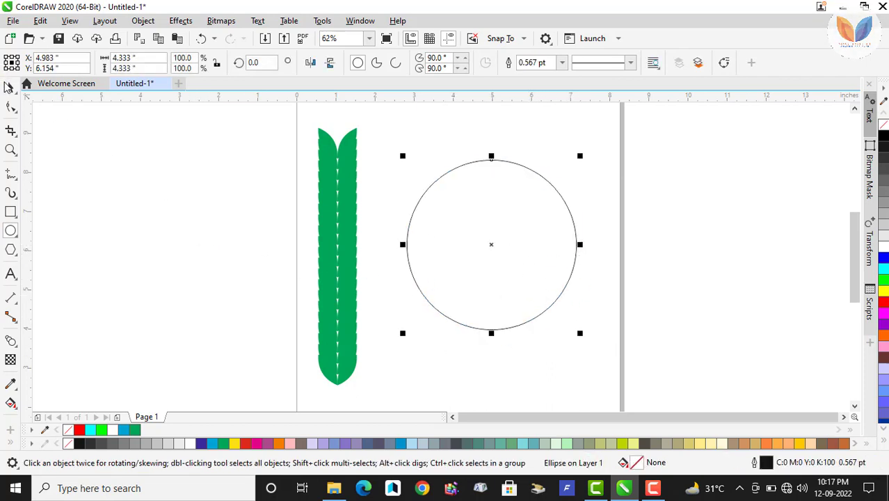
- Select the vertical leaf blend and assign the circle as its new blend path
click(8, 86)
click(10, 341)
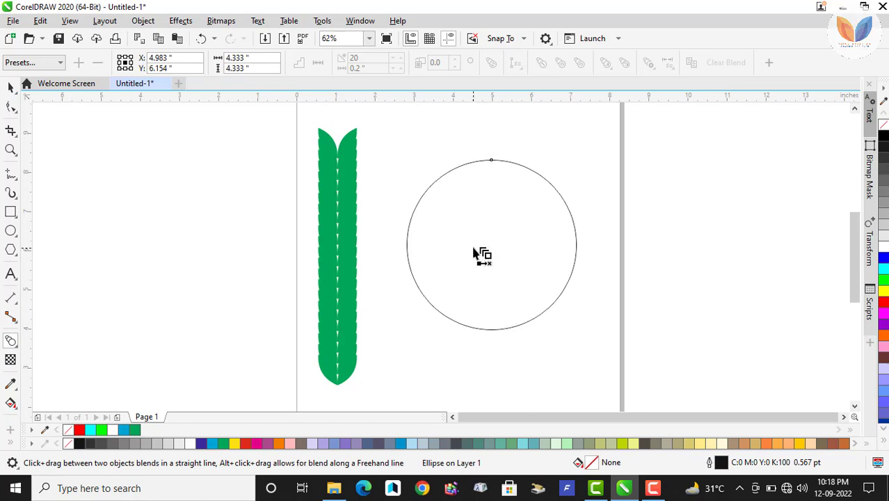
click(353, 179)
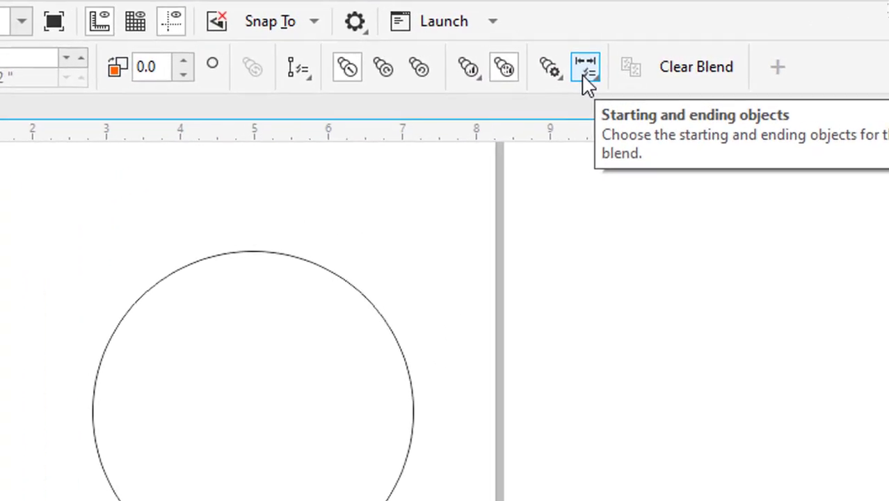
click(668, 64)
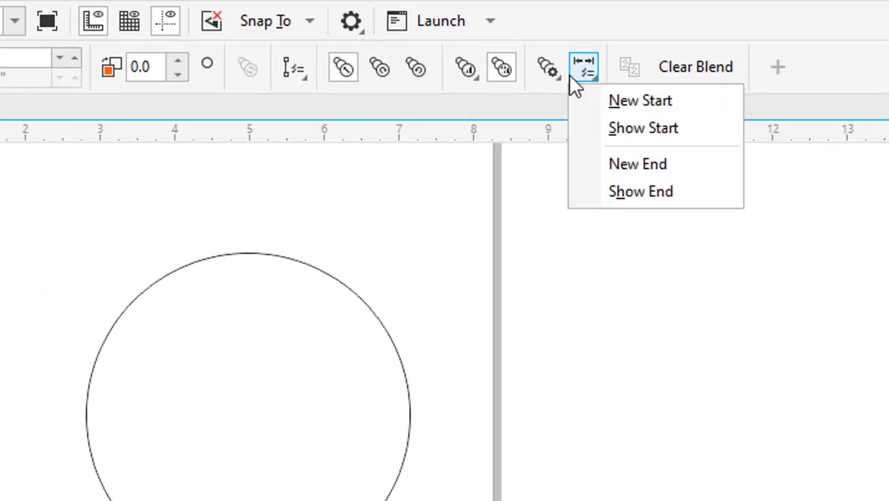
mouse_move(306, 90)
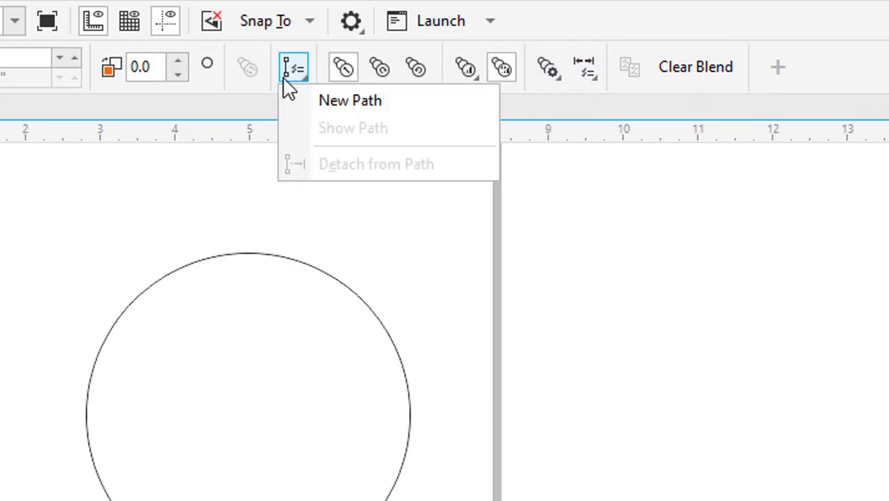
mouse_move(291, 78)
click(317, 100)
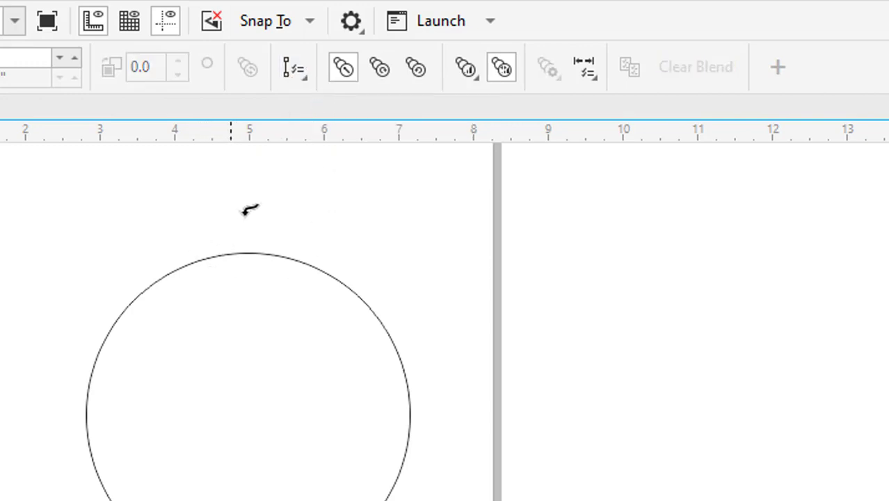
click(240, 251)
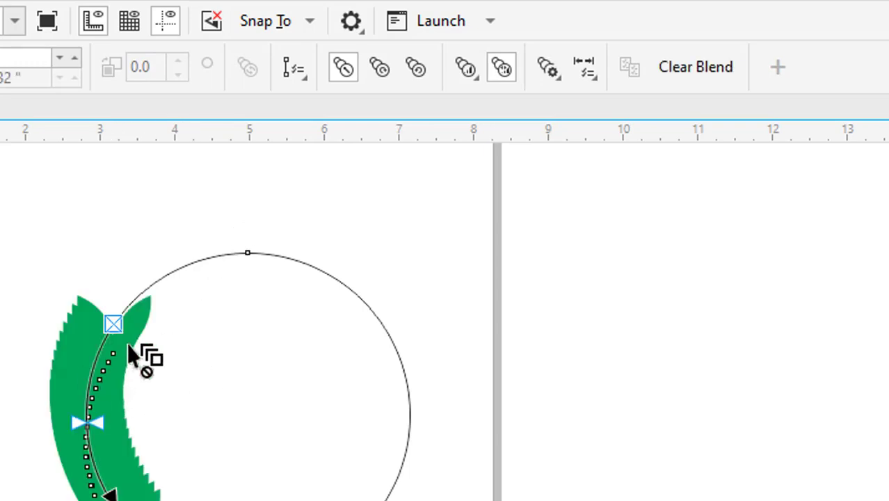
- Spread the leaf blend along the full circle path and rotate all its objects to follow the curve
click(589, 81)
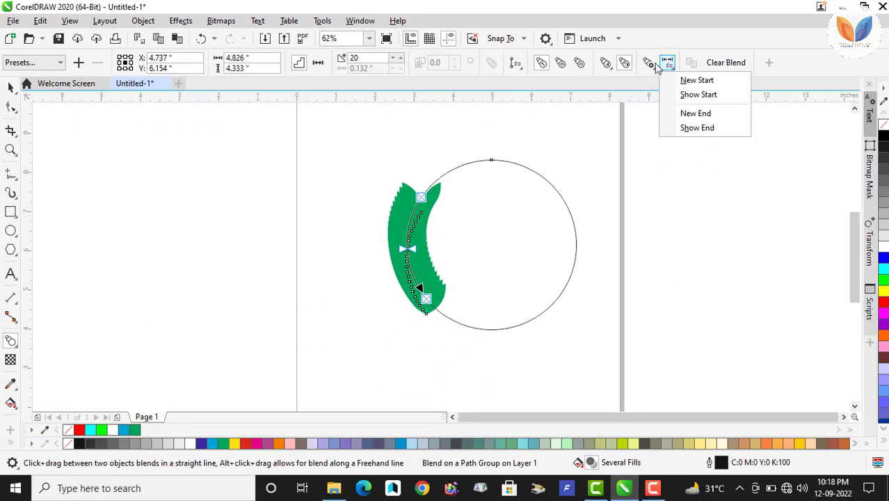
click(548, 68)
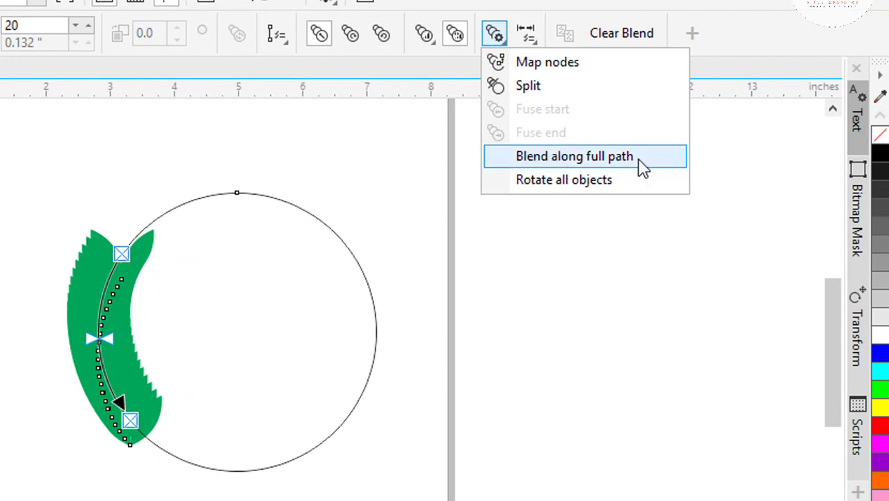
click(536, 160)
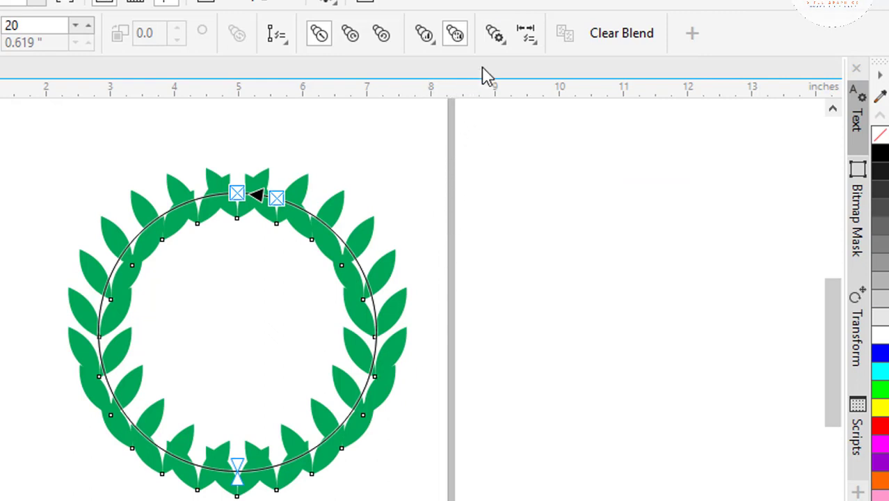
click(490, 36)
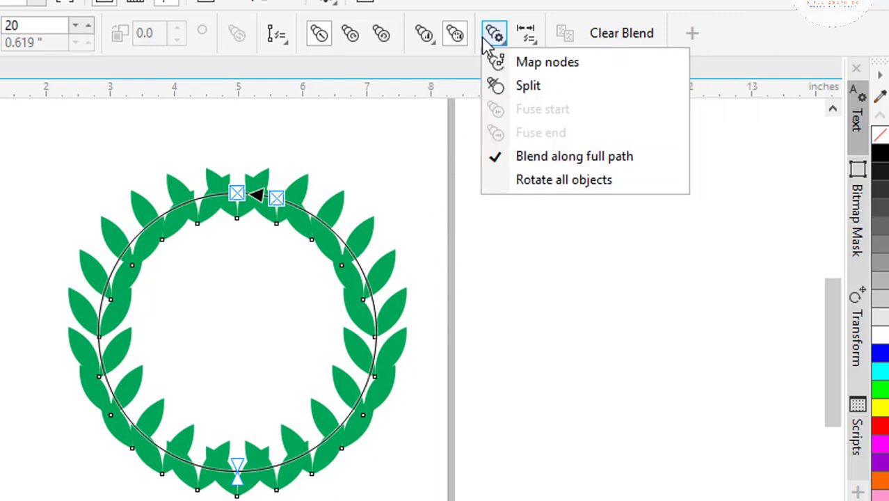
click(493, 183)
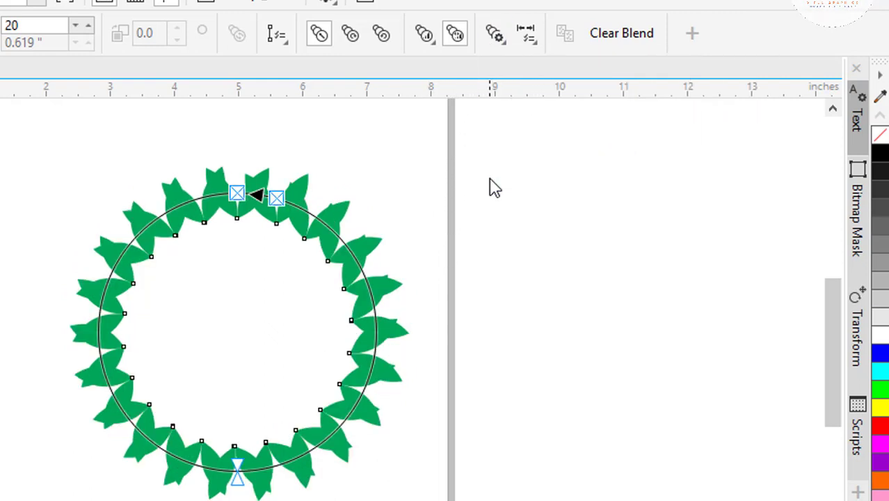
- Reduce the leaf blend to 7 steps
click(14, 25)
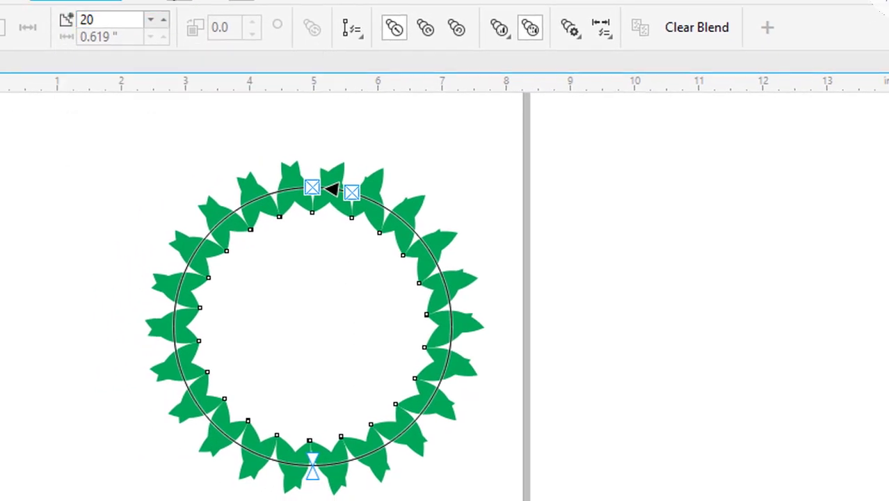
click(153, 21)
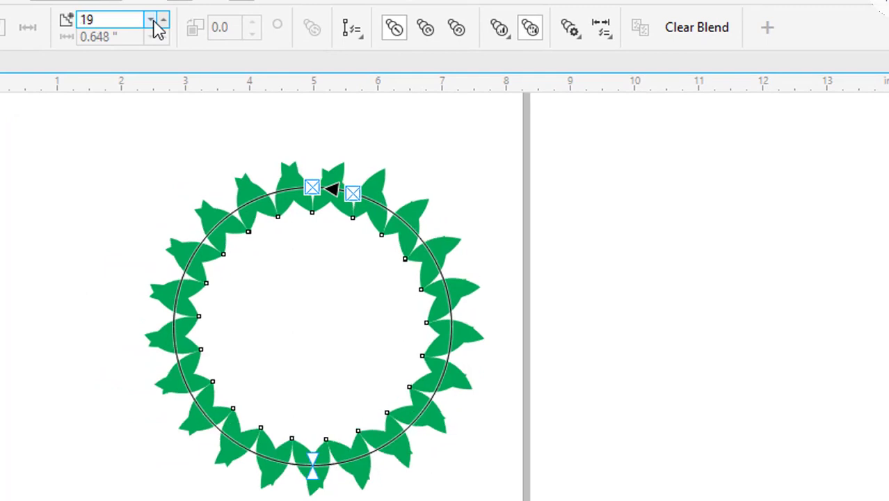
click(152, 21)
click(153, 22)
click(152, 21)
click(152, 21)
click(152, 21)
click(152, 22)
click(152, 21)
click(153, 22)
click(152, 22)
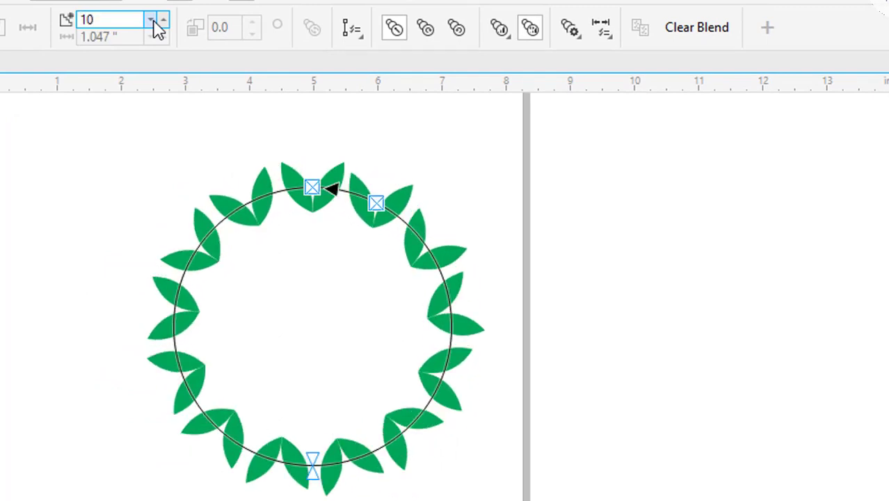
click(152, 22)
click(152, 21)
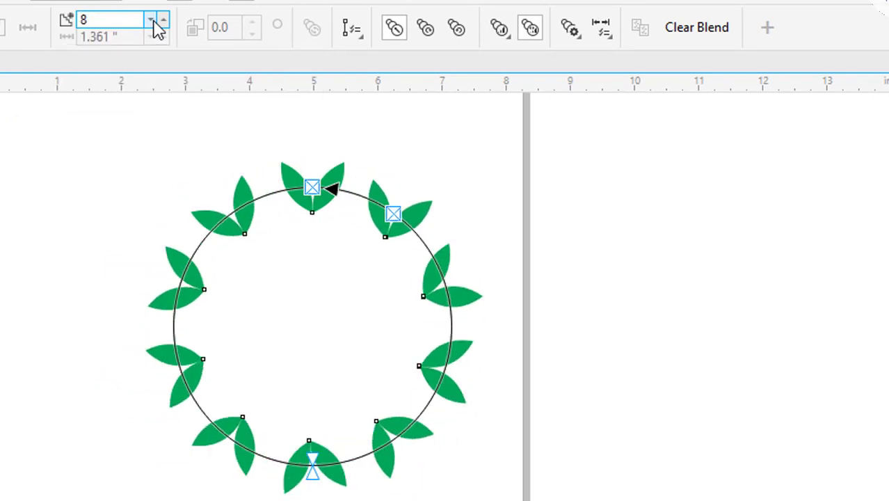
click(152, 22)
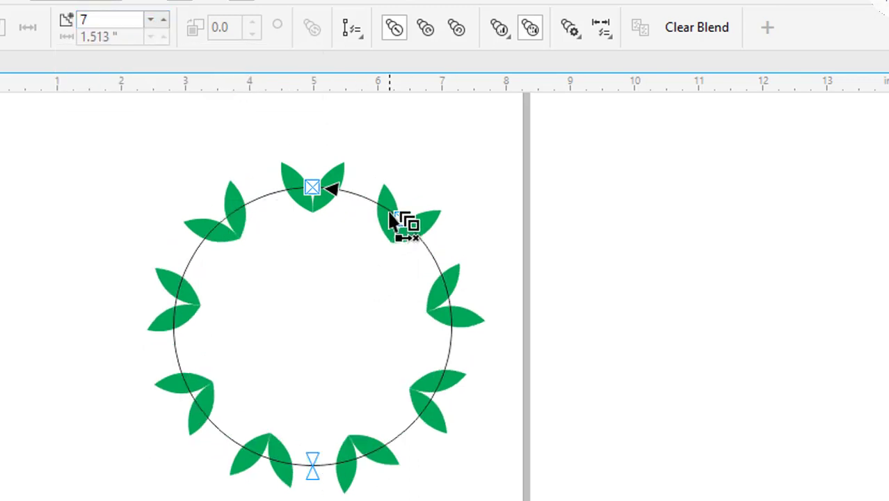
- Rotate the leaf group at the top of the circle to about 275.5 degrees so its base meets the path
scroll(390, 215, up, 2)
click(528, 195)
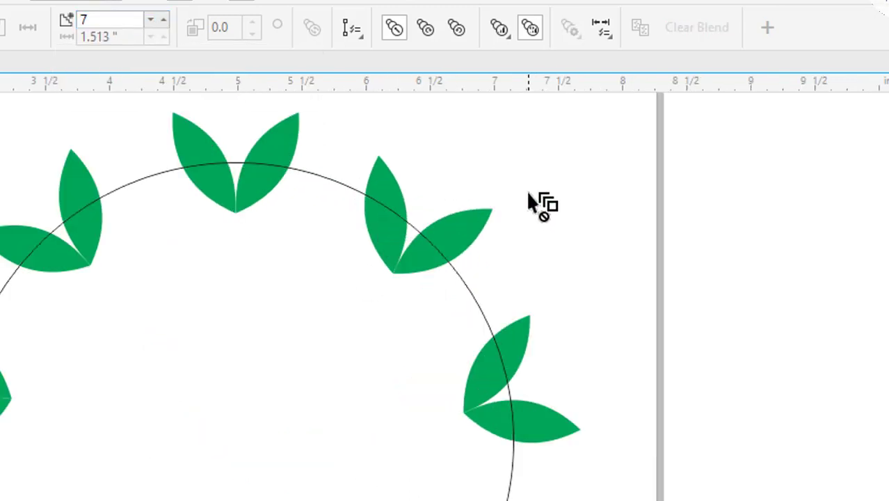
click(187, 142)
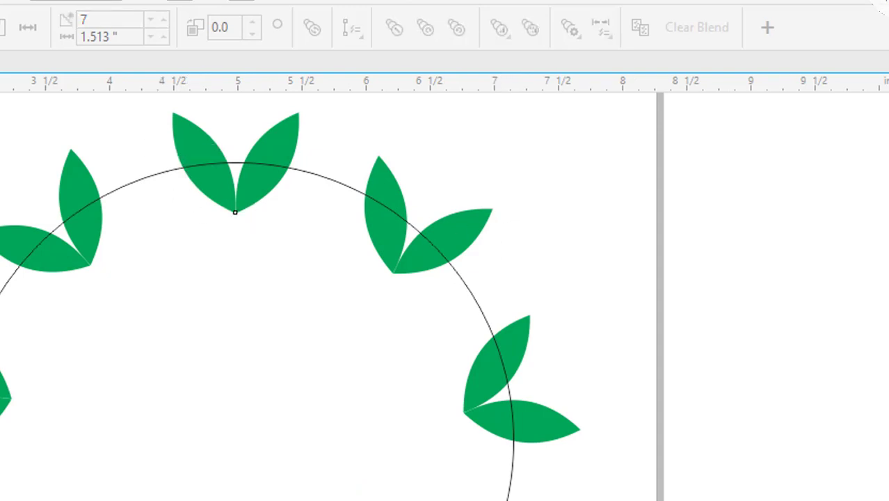
key(space)
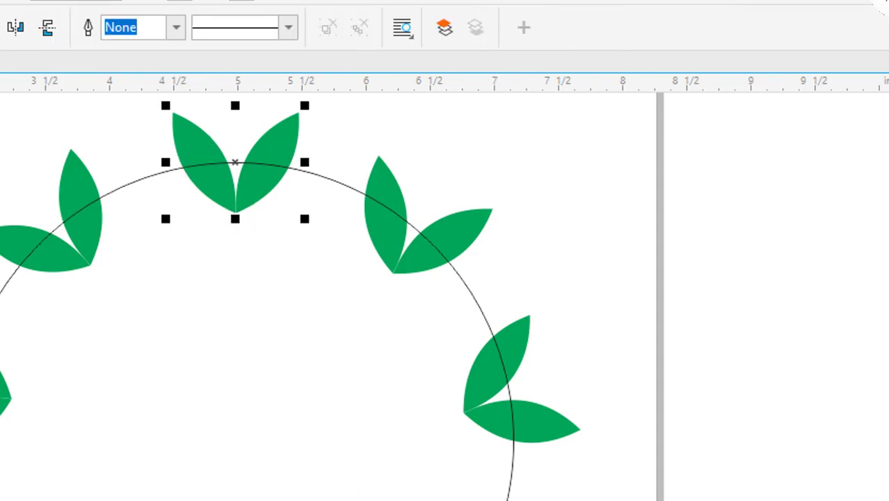
click(249, 183)
click(298, 149)
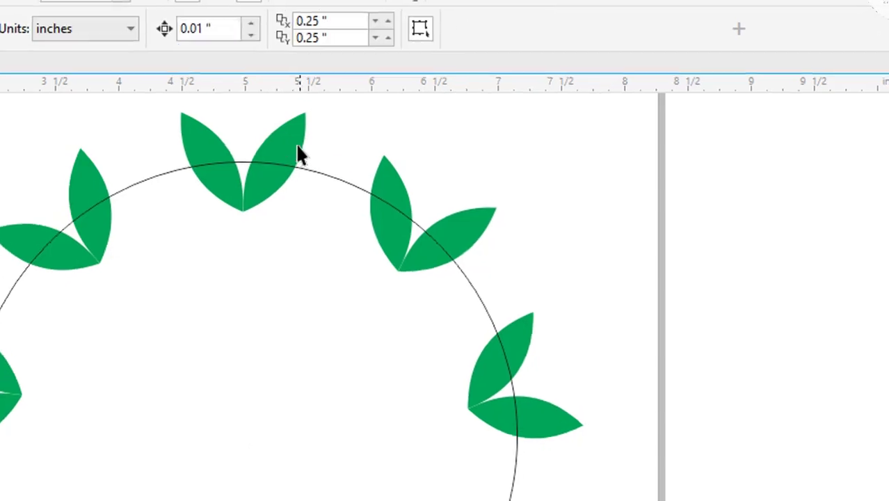
double_click(277, 137)
drag(439, 192, 354, 219)
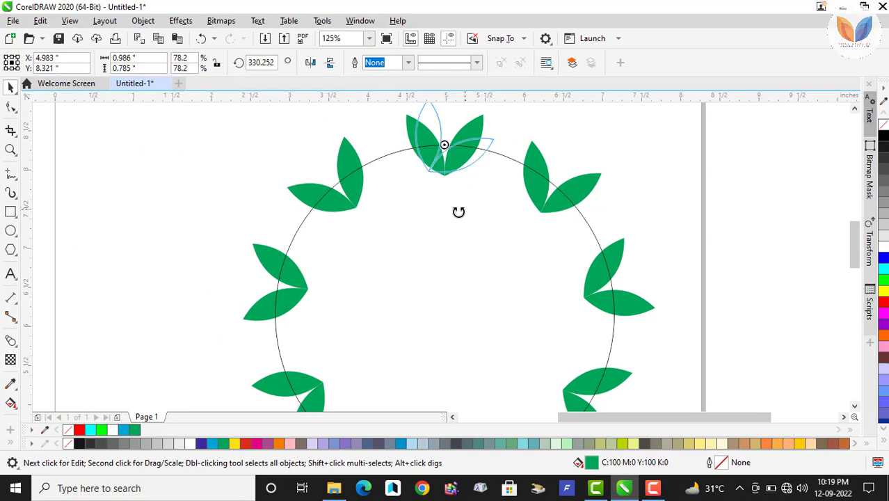
drag(415, 205, 410, 204)
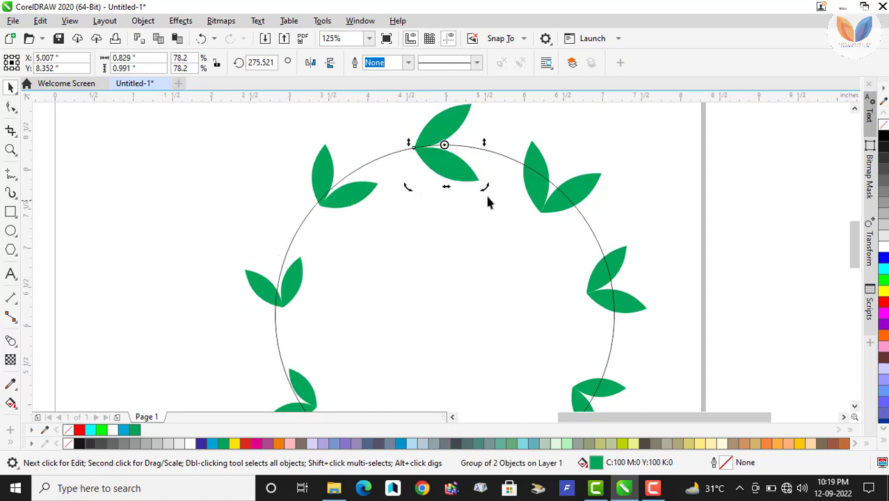
- Rotate the other end group of the blend, at the circle's upper right, to about 235.3 degrees
click(553, 197)
click(560, 202)
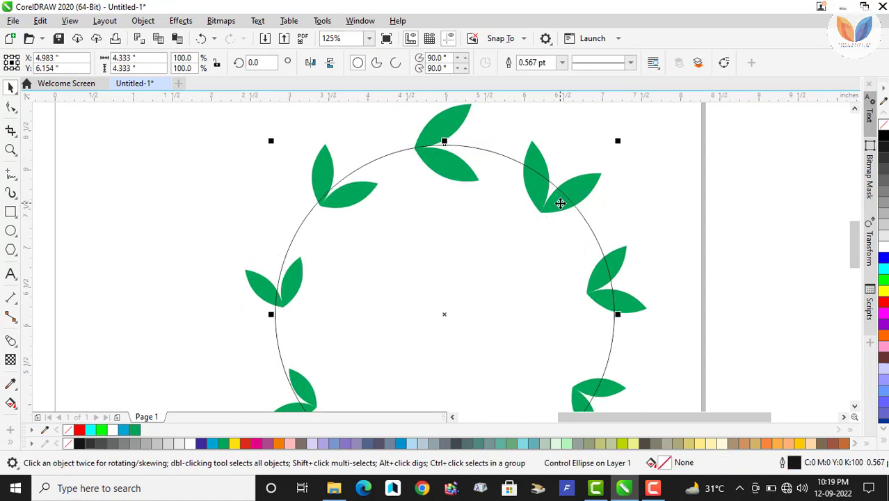
click(594, 186)
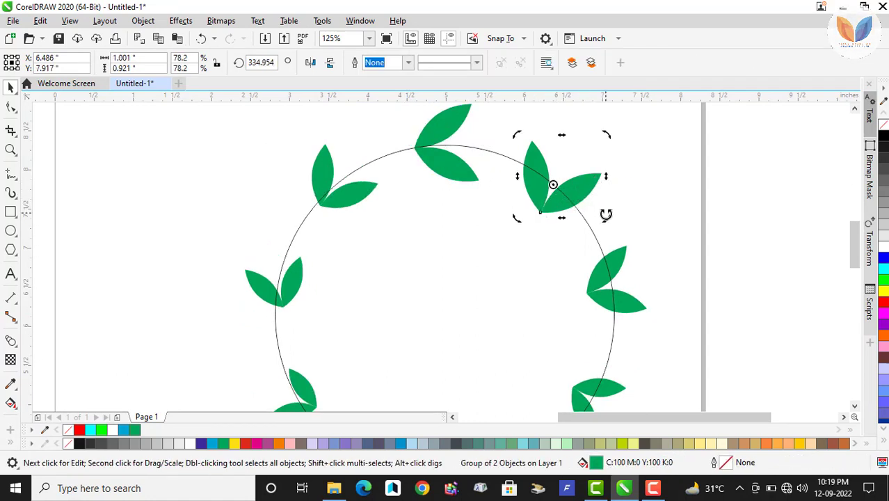
drag(605, 214, 485, 262)
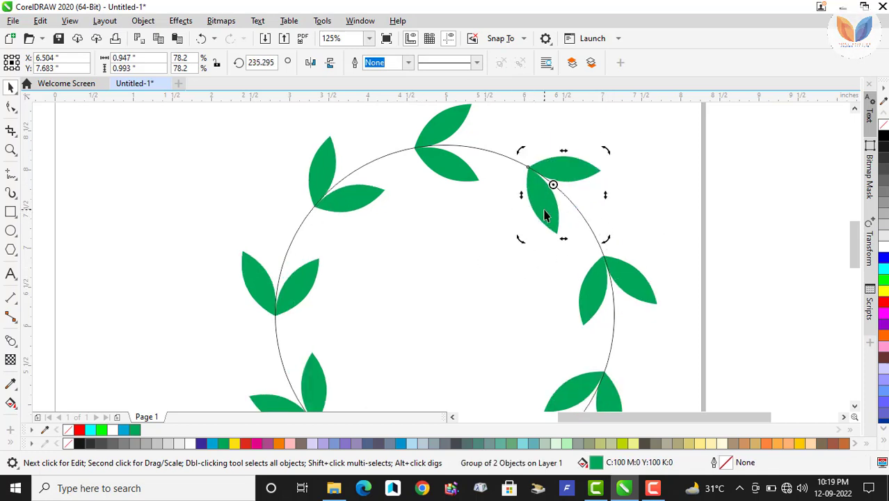
scroll(544, 216, down, 4)
scroll(545, 215, up, 2)
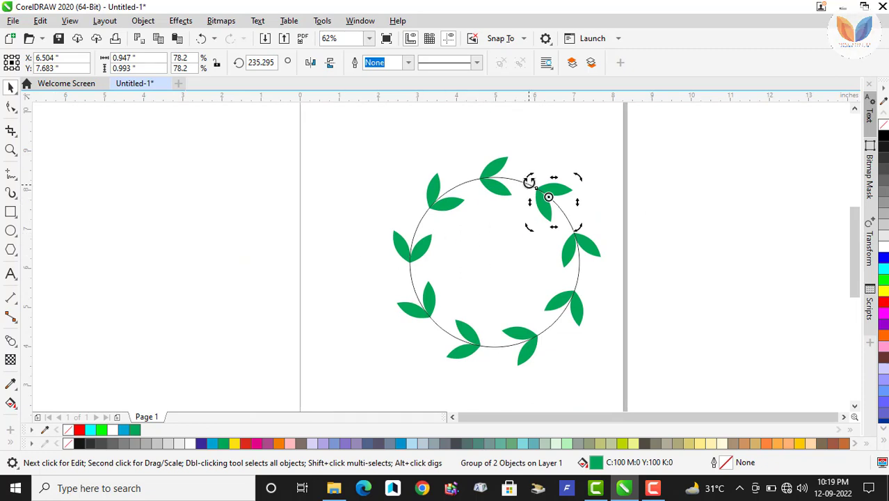
- Move the circle with its leaf blend to about X 4.17, Y 6.35 inches
click(15, 342)
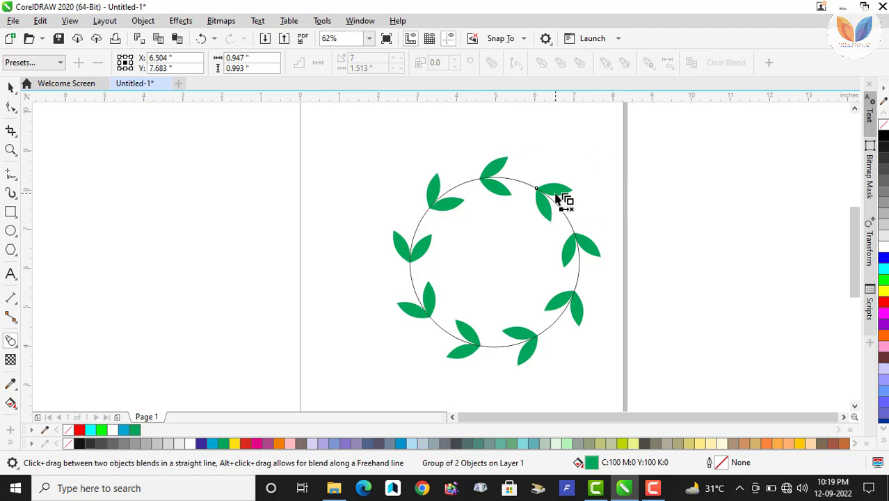
click(440, 224)
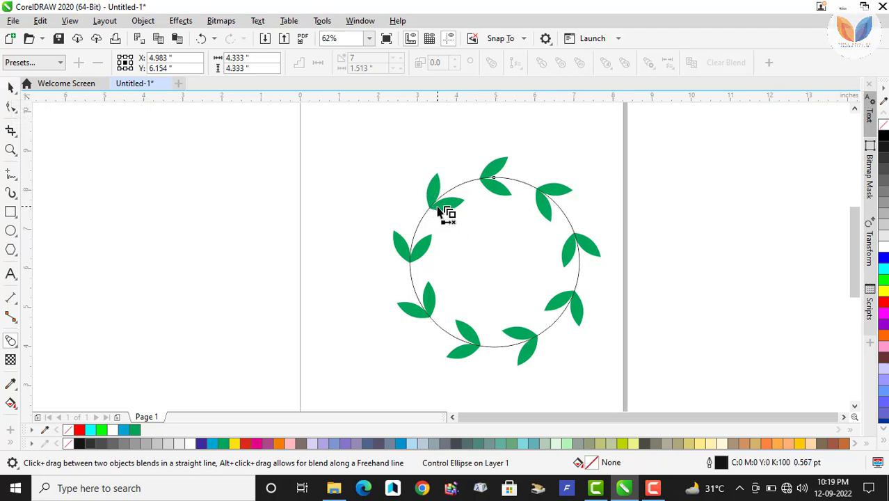
click(11, 88)
click(86, 131)
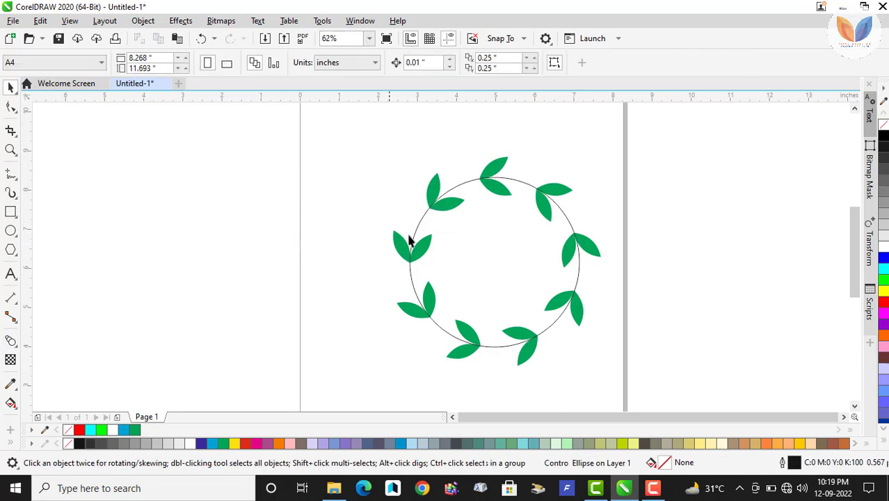
drag(449, 206, 416, 198)
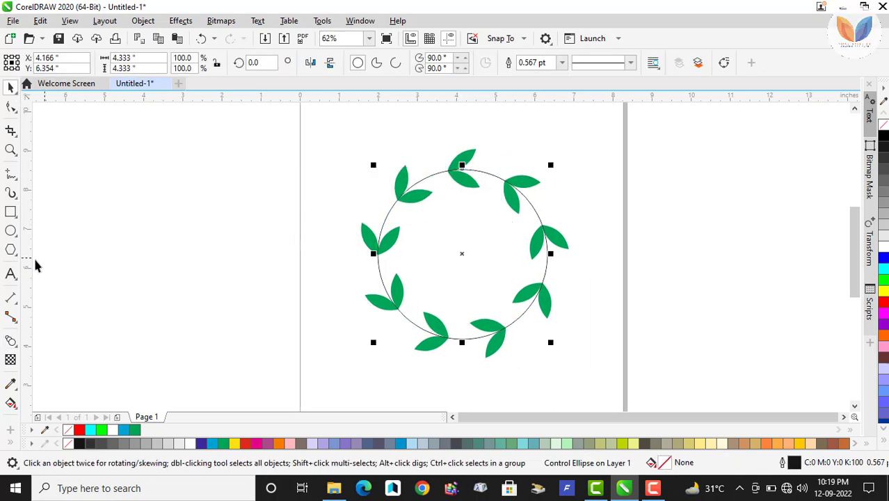
- Select the leaf blend on the circle and increase its number of steps to 15
click(11, 340)
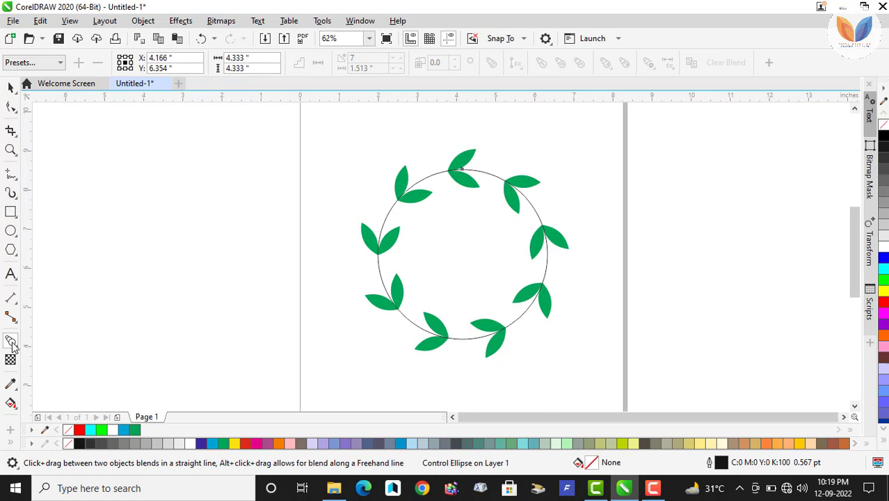
click(546, 234)
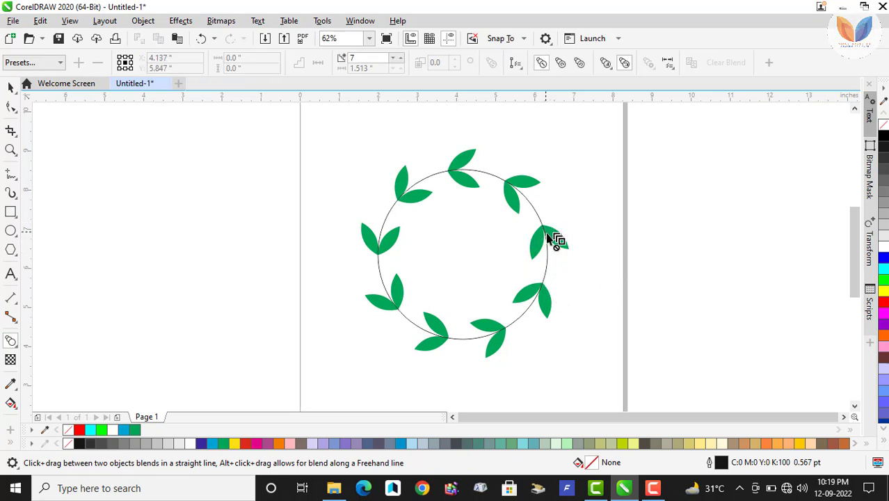
click(548, 236)
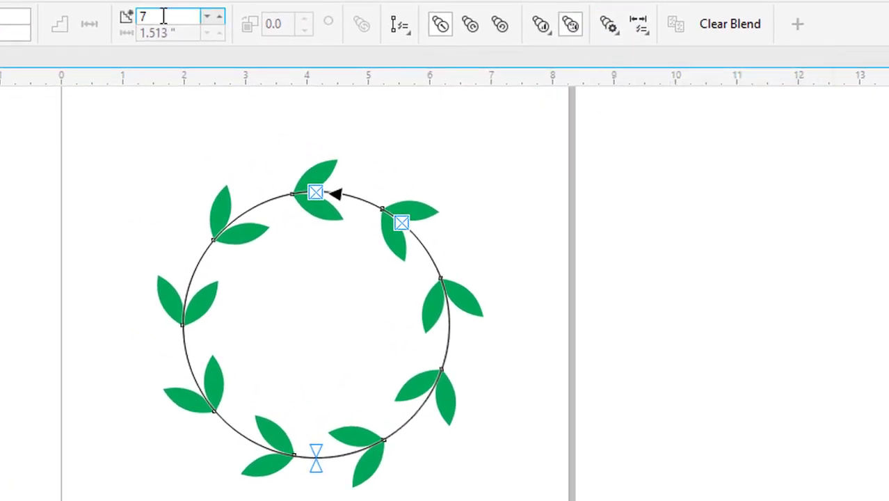
click(220, 16)
click(220, 15)
click(220, 15)
click(219, 16)
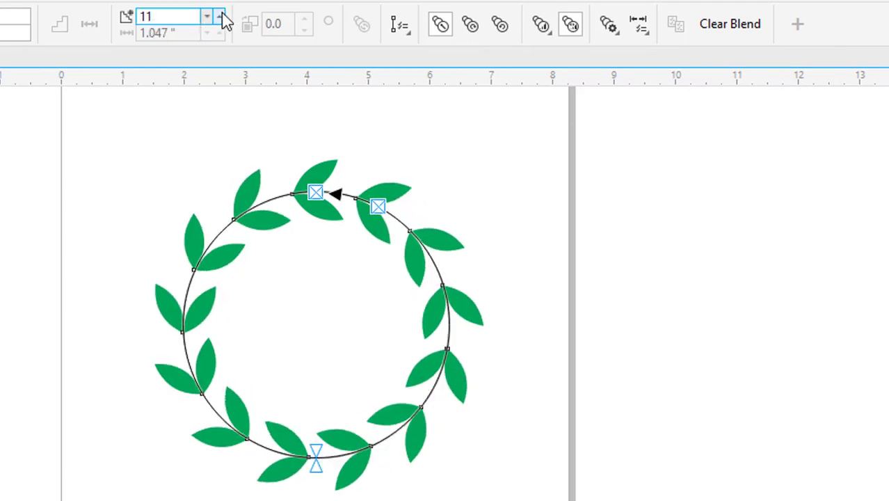
click(219, 15)
click(220, 15)
click(219, 15)
click(220, 15)
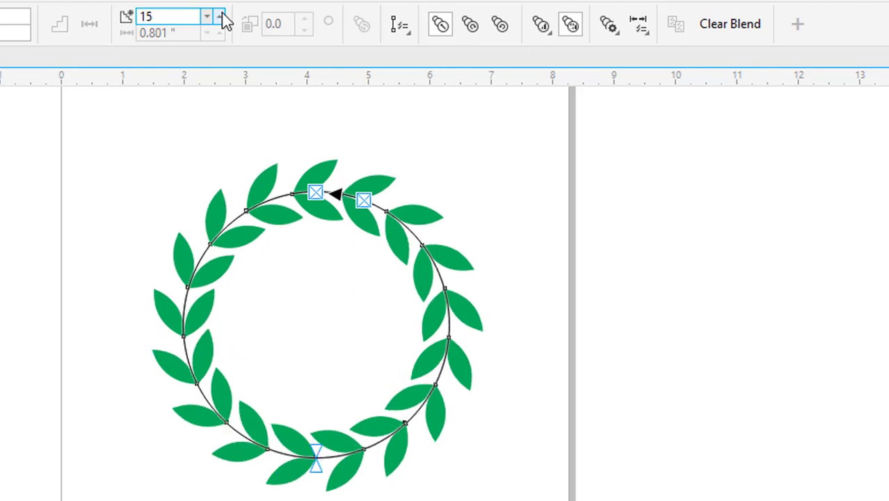
- Try 17 steps for the leaf blend on the circle and settle on 14
click(219, 15)
click(220, 16)
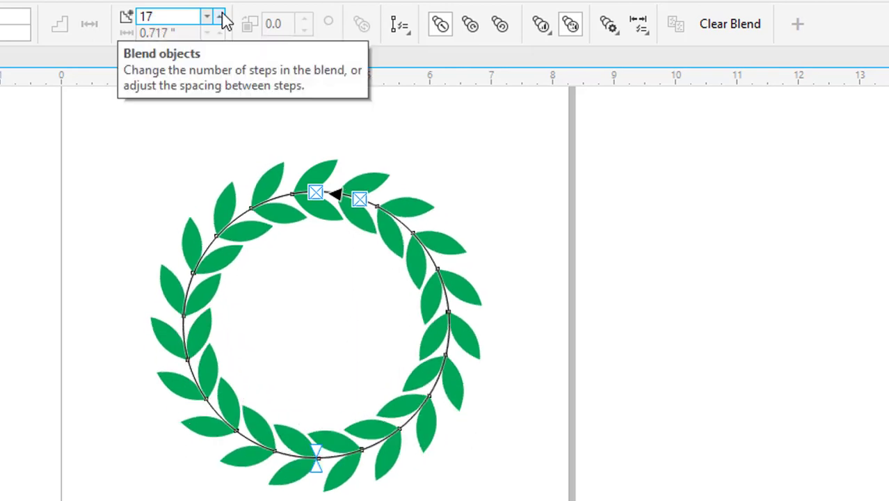
click(209, 17)
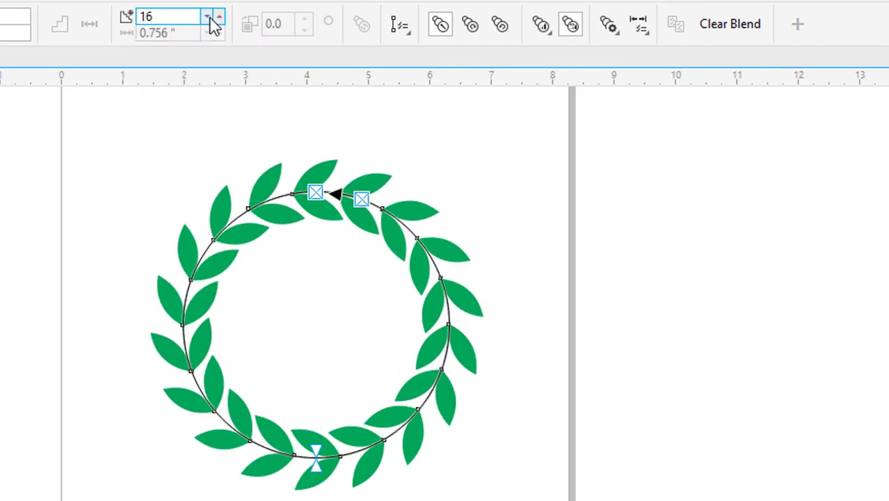
click(208, 17)
click(209, 17)
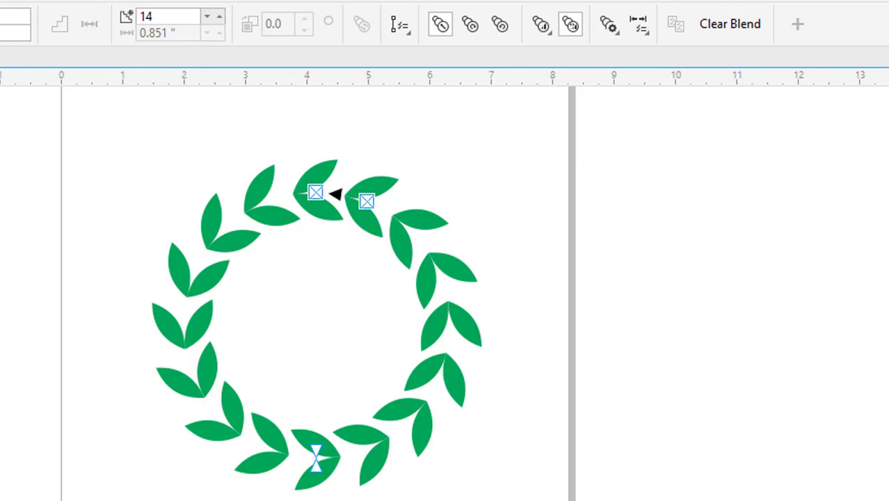
- Remove the outline of the circle path so only the leaves show, and deselect the blend
key(ctrl+z)
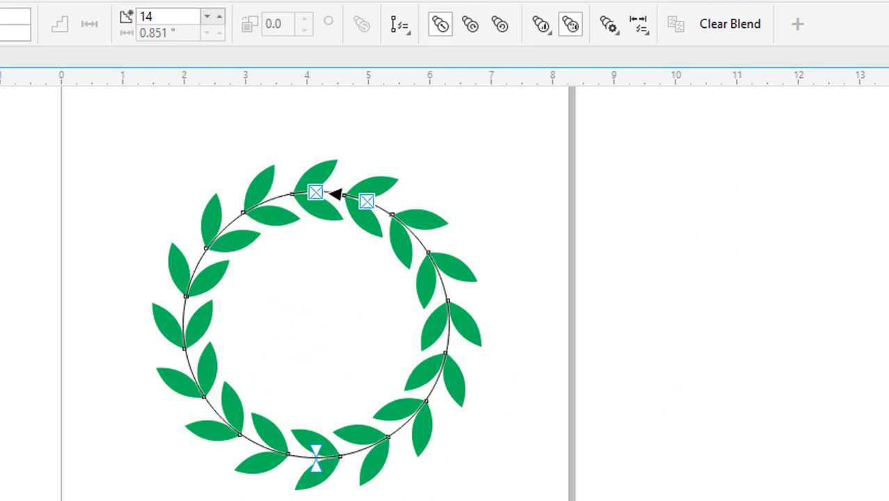
key(space)
click(511, 347)
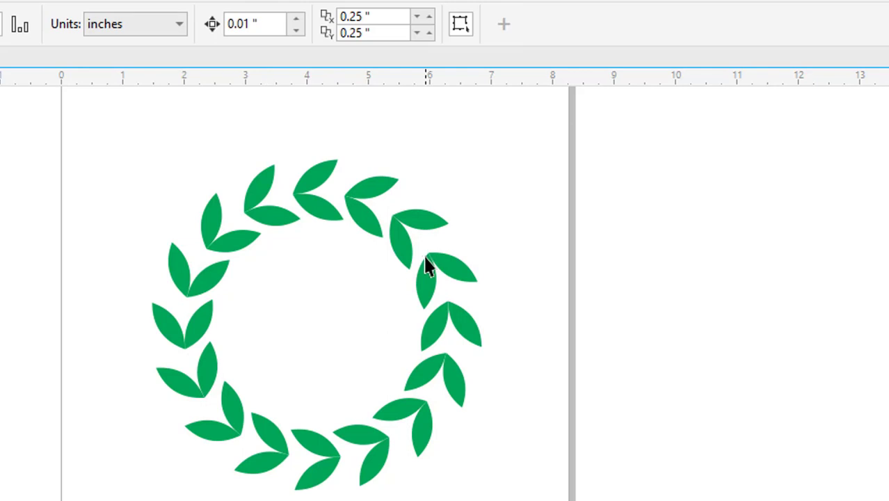
- Select the leaf blend, try the clockwise color progression, switch it to the counterclockwise blend, and deselect the wreath
click(438, 271)
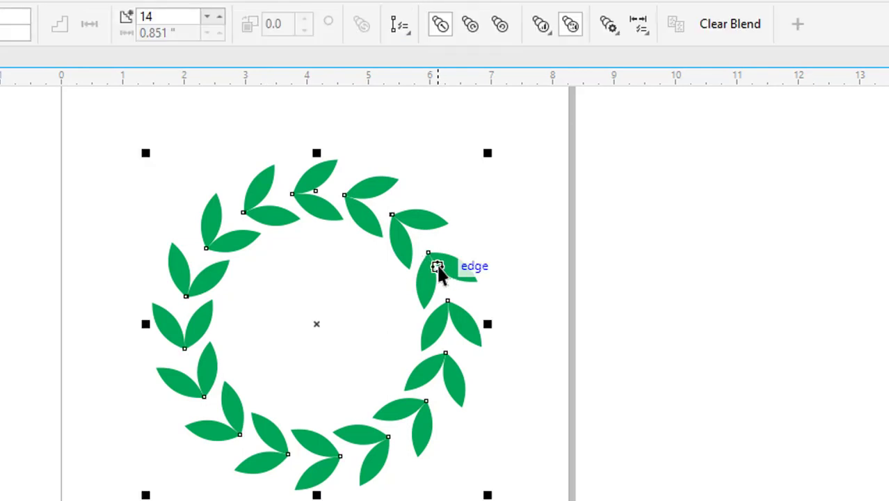
click(470, 31)
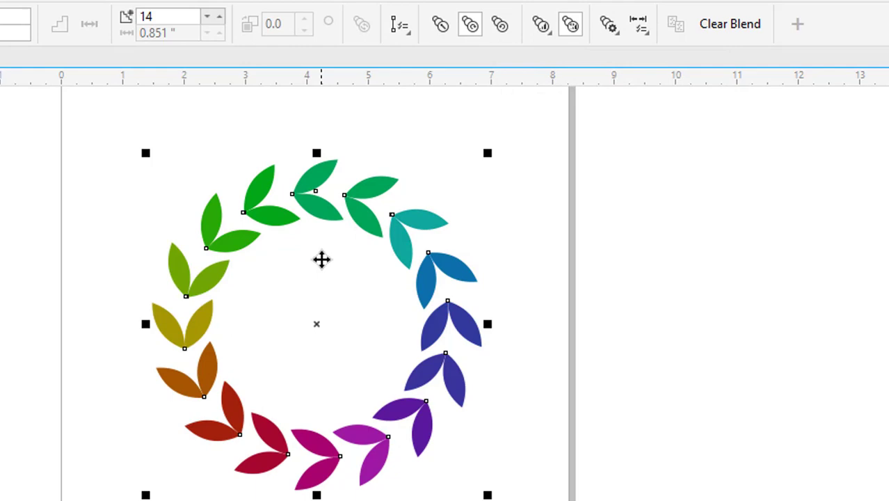
click(500, 24)
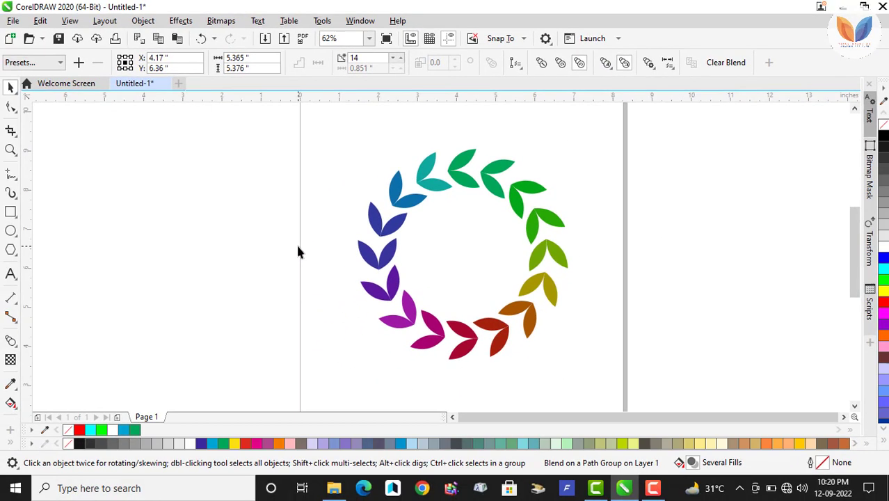
click(219, 273)
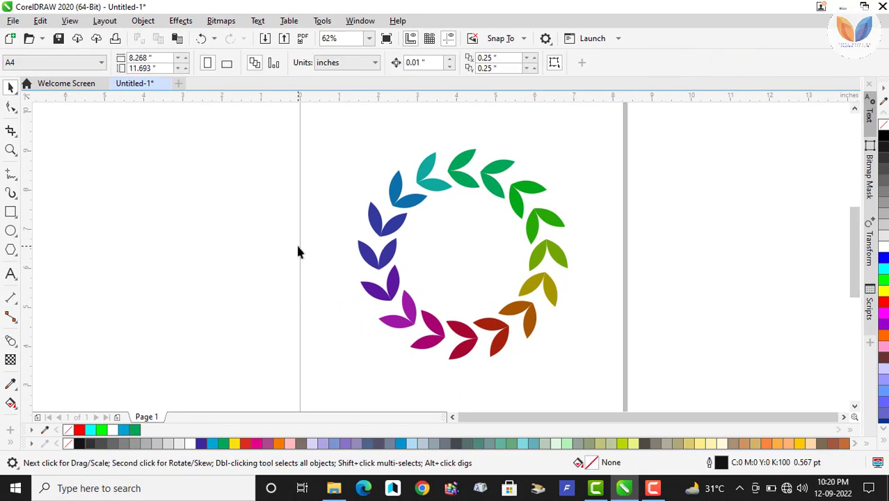